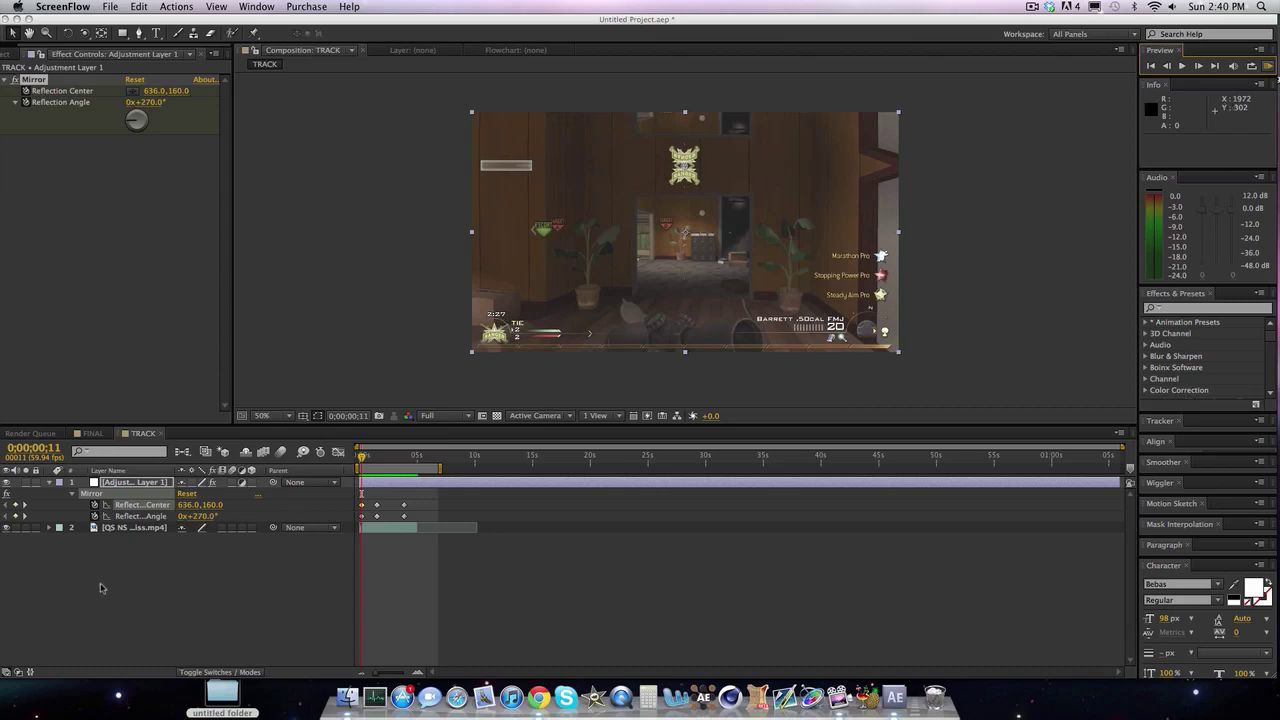
Step: Flip the QS NS gameplay clip with a 180° Y Rotation, then reset it to 0°
click(243, 532)
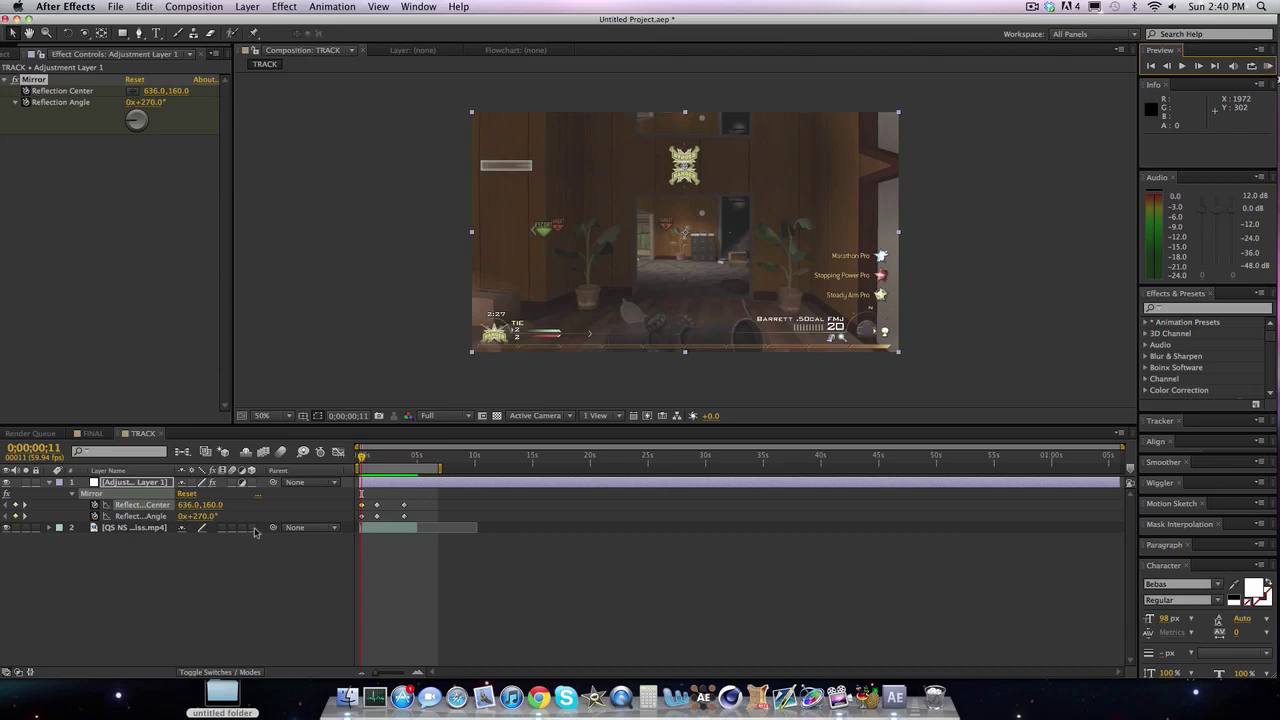
click(159, 535)
key(r)
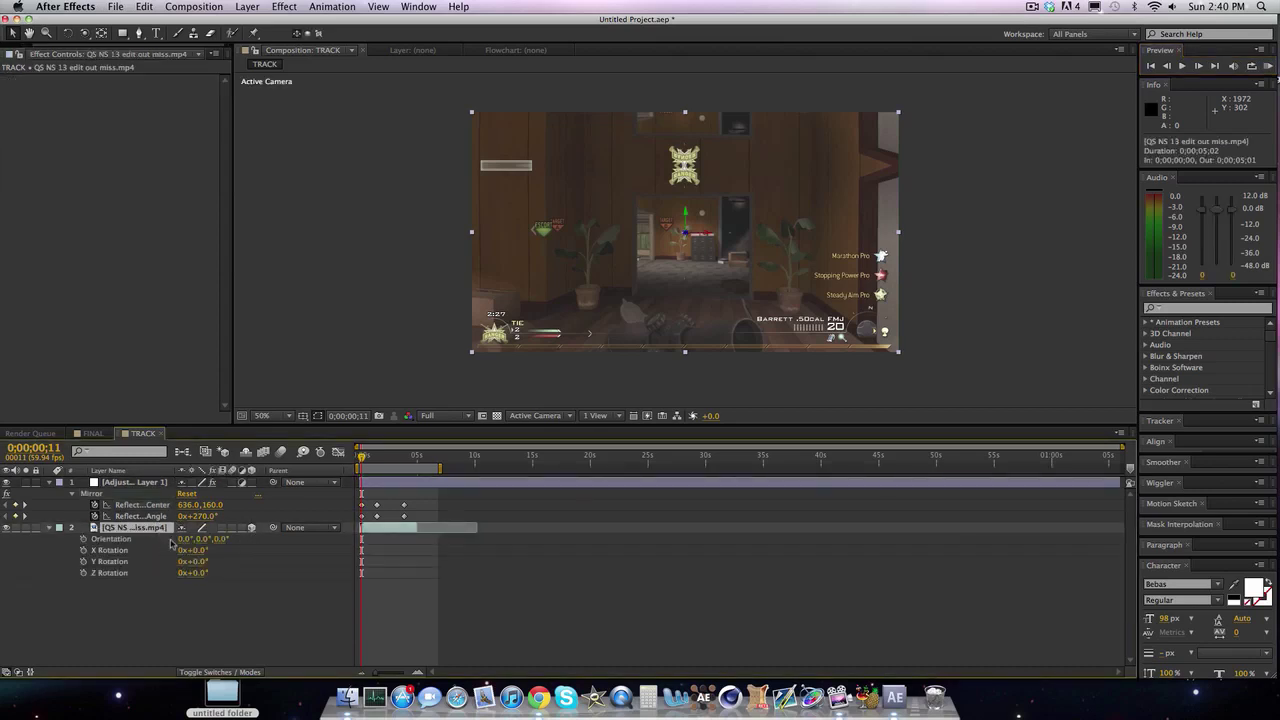
click(197, 561)
text(180)
key(Return)
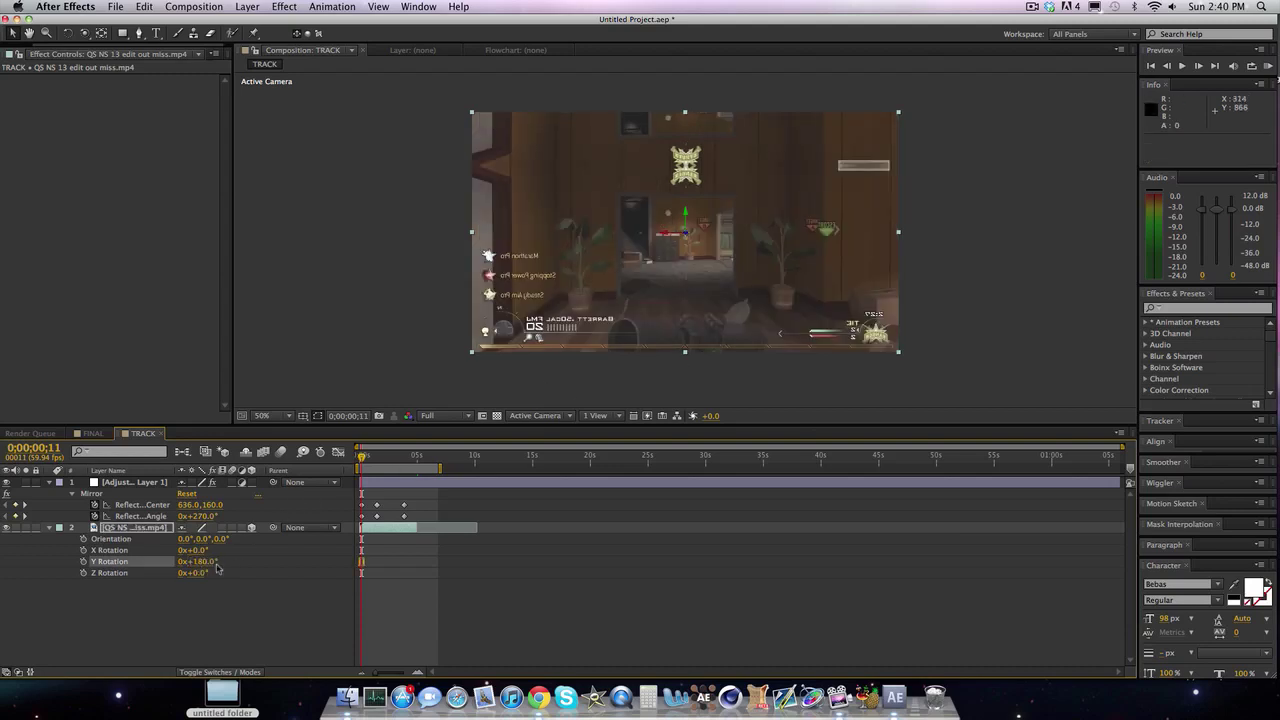
click(199, 561)
text(0)
key(Return)
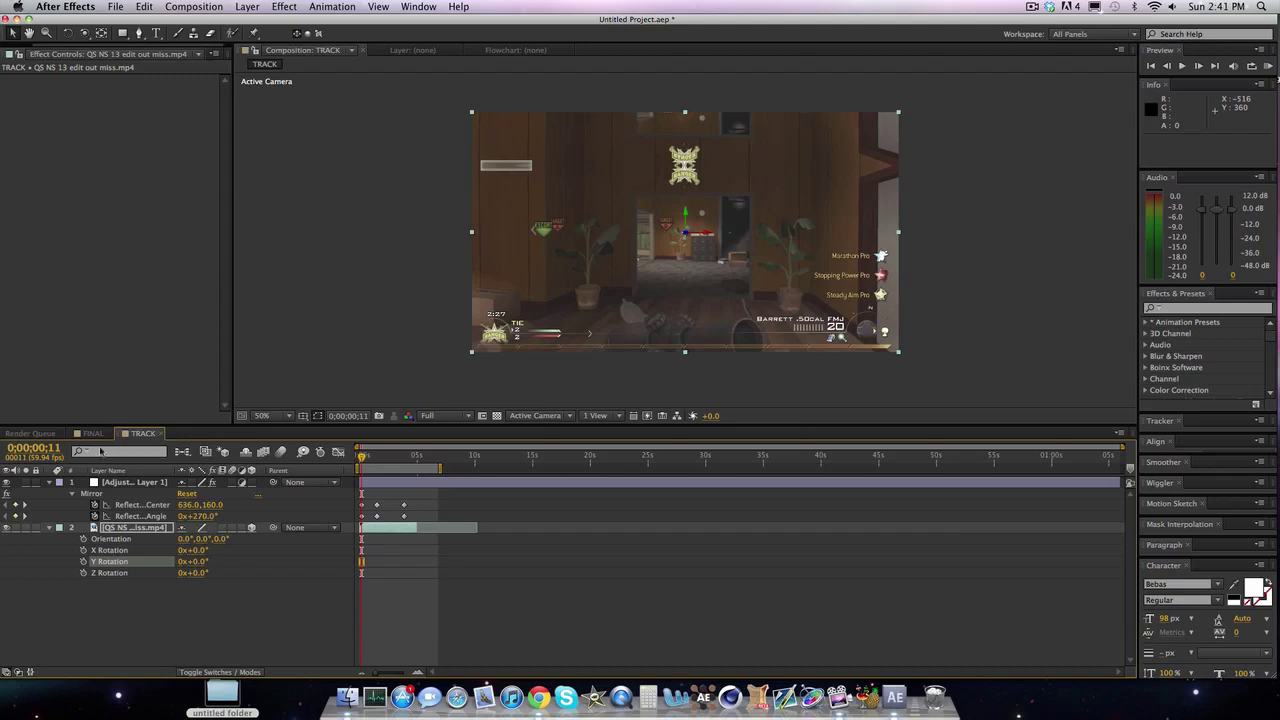
Step: With Adjustment Layer 1 selected, RAM-preview the TRACK comp, then move the playhead to 0;00;01;34
click(110, 481)
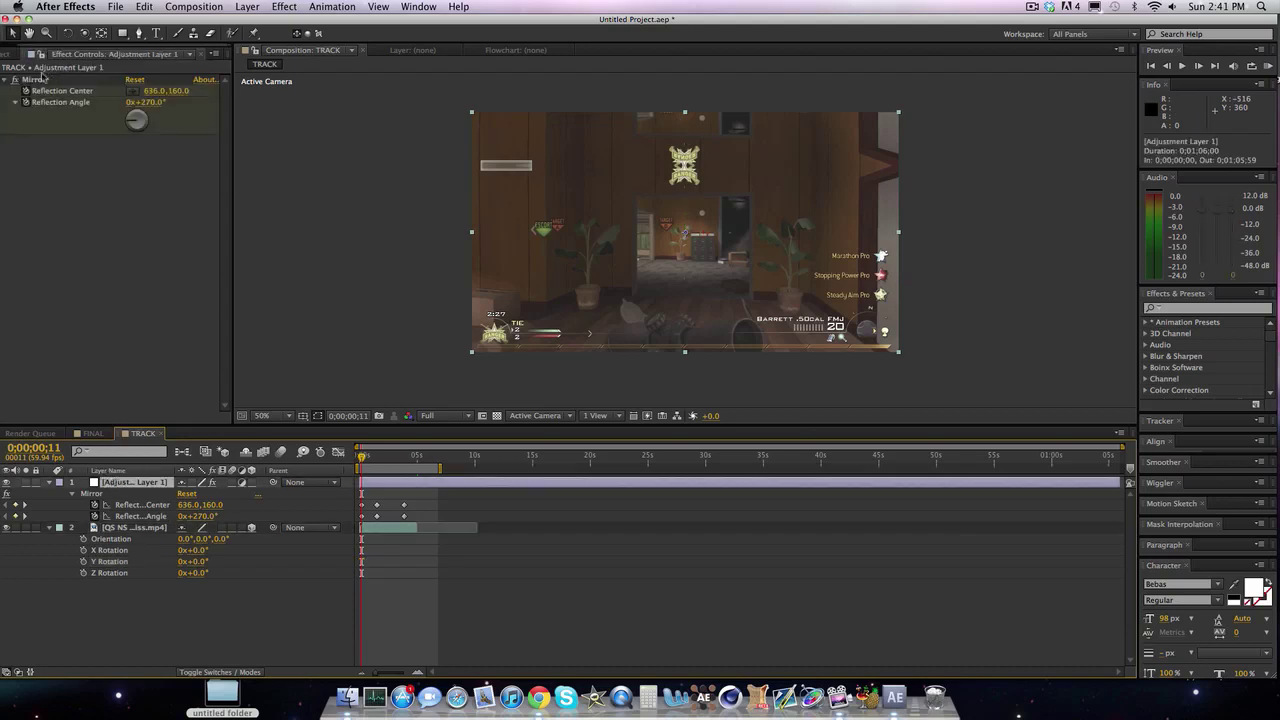
click(36, 78)
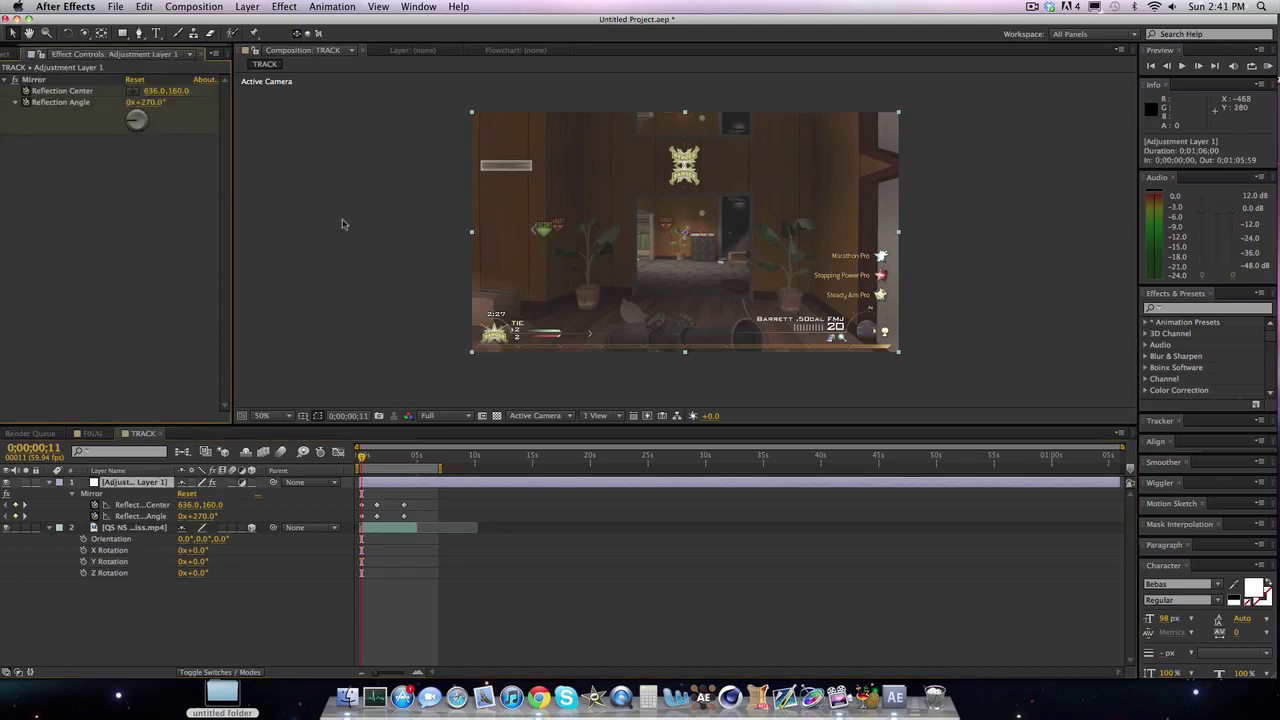
click(1268, 66)
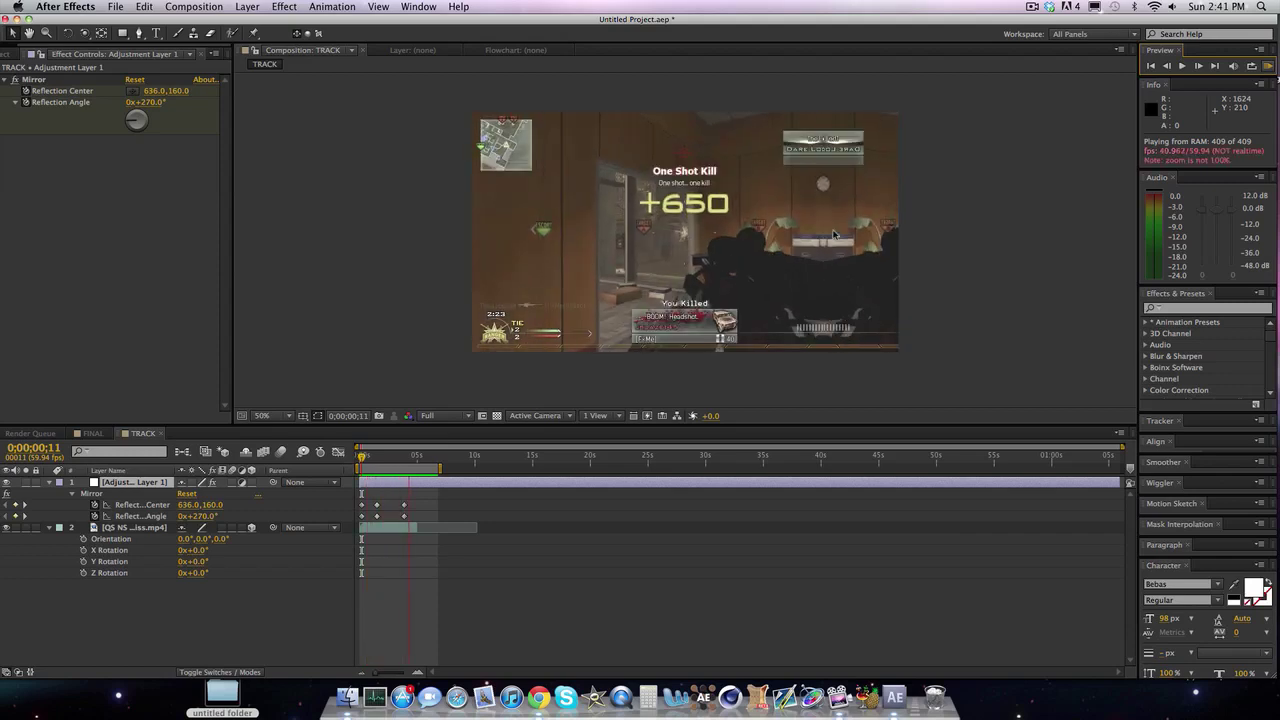
click(1268, 66)
click(1268, 66)
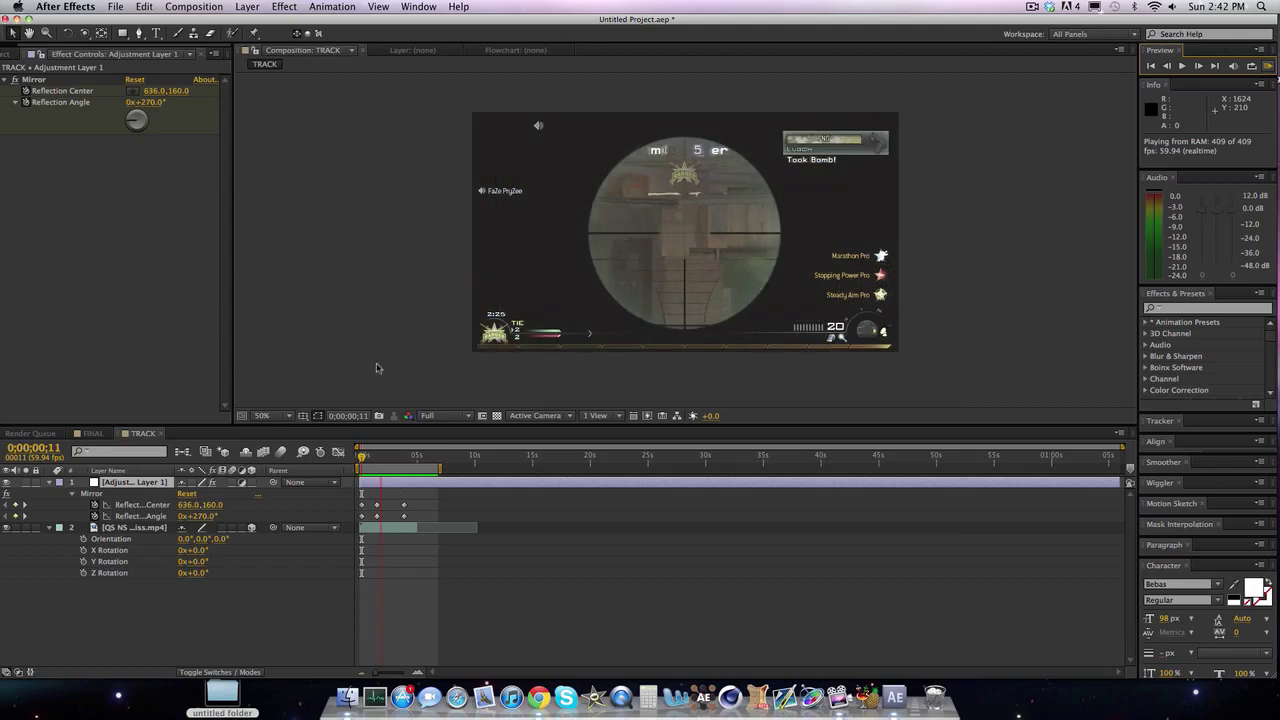
key(space)
drag(362, 457, 378, 458)
Step: Delete Adjustment Layer 1 and collapse the clip's rotation properties
click(376, 484)
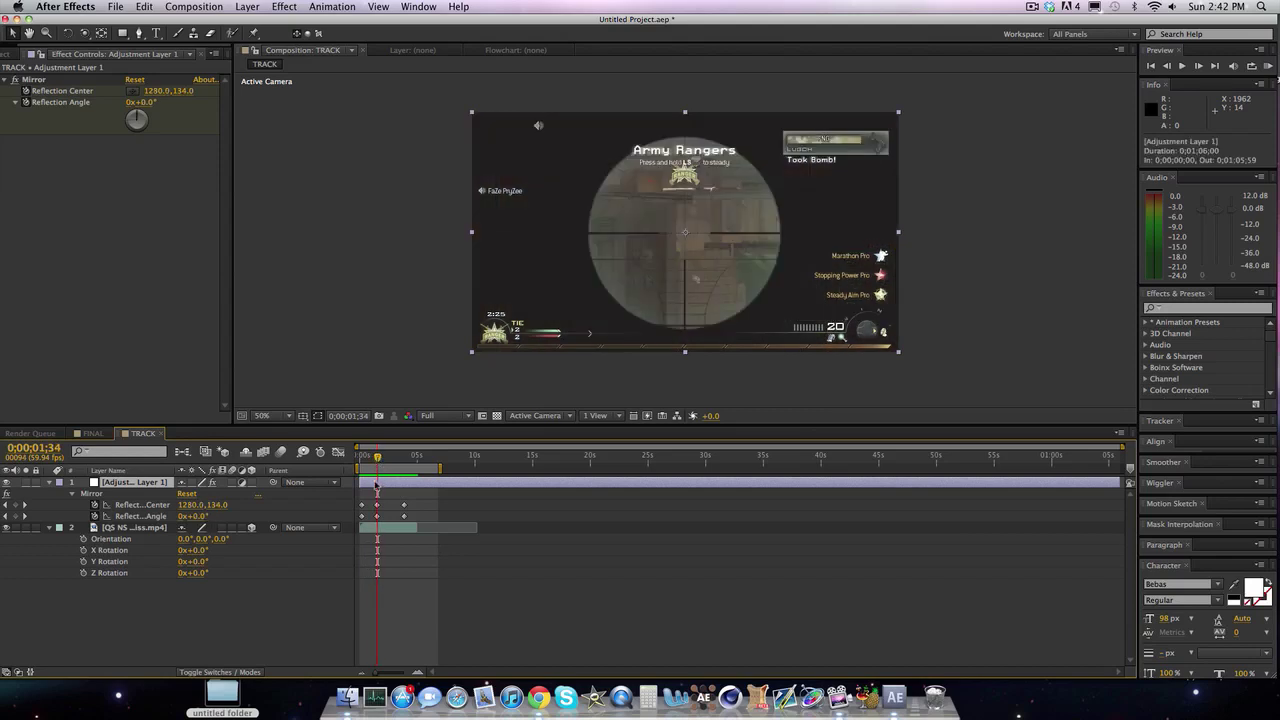
key(Delete)
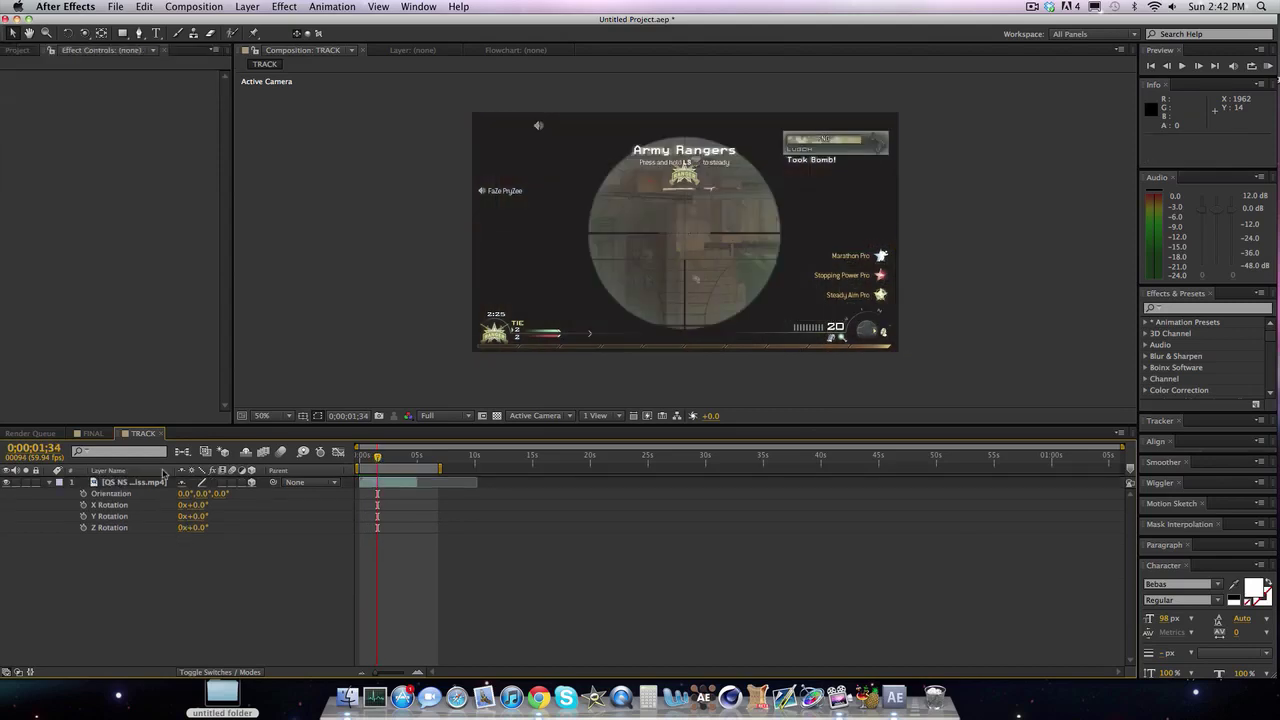
click(49, 482)
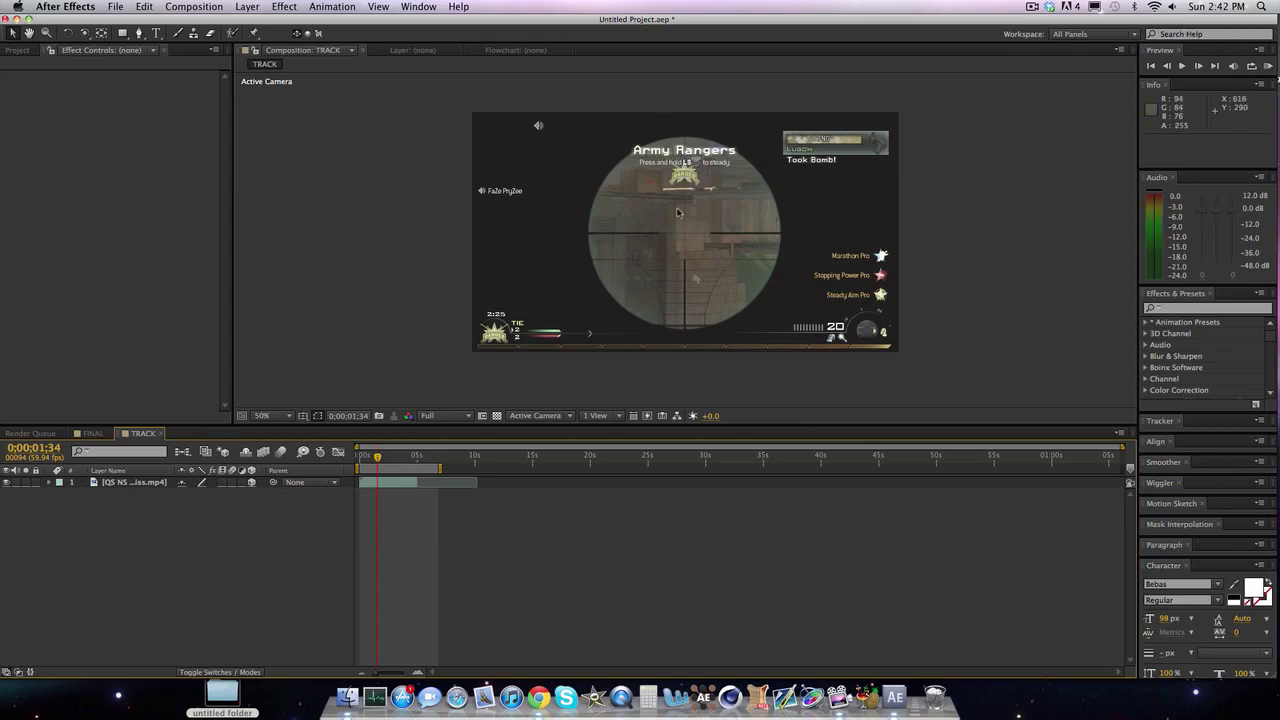
Step: Add a new adjustment layer and apply the Mirror effect, found by searching 'mirror'
click(245, 6)
mouse_move(250, 22)
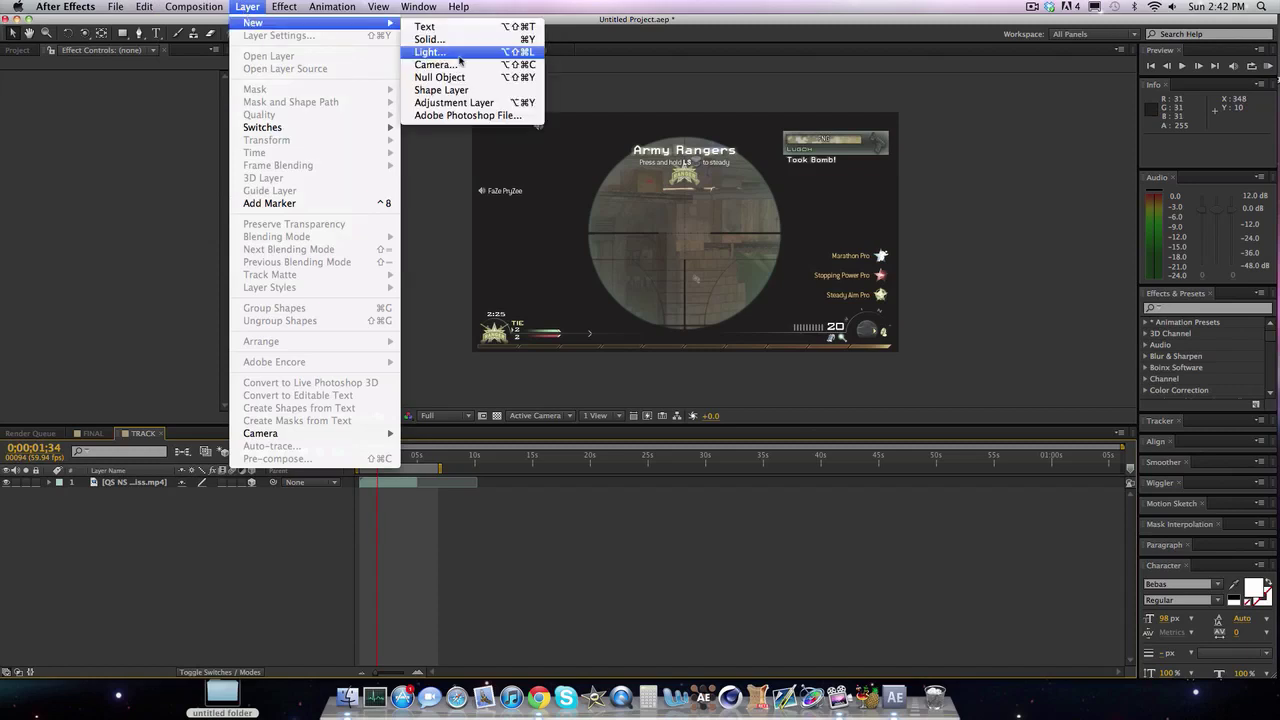
click(472, 101)
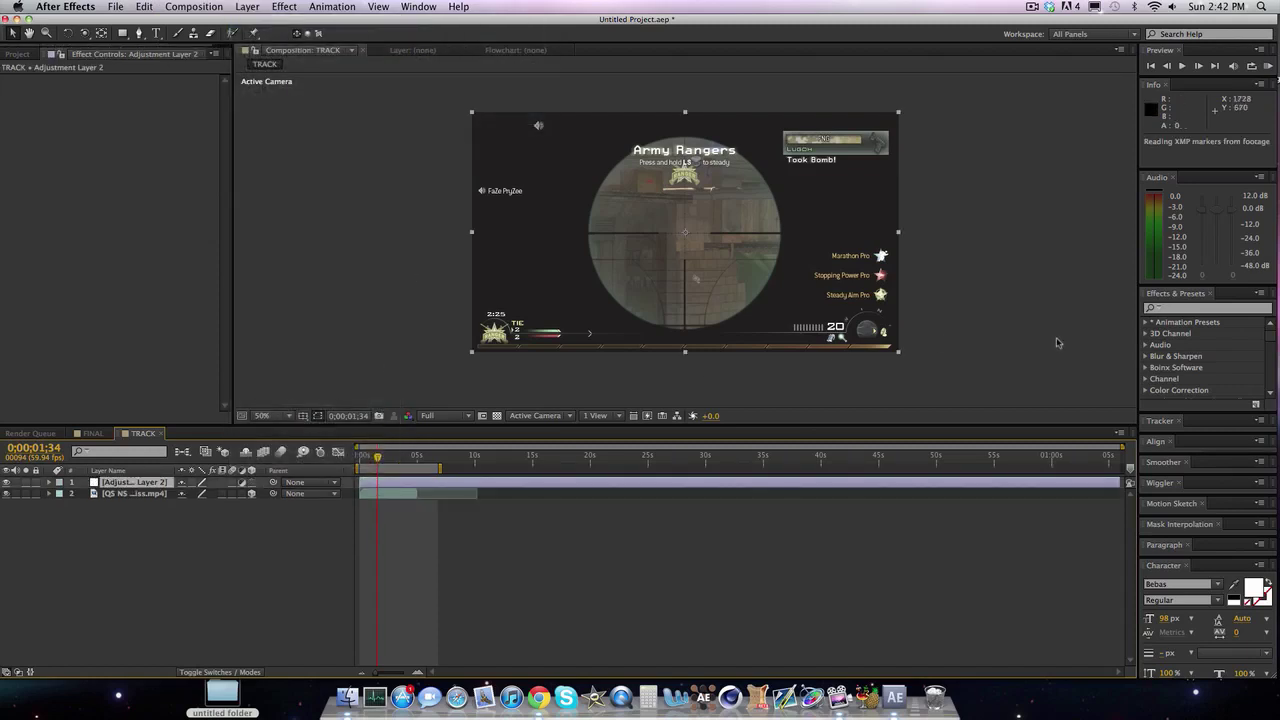
click(1181, 309)
text(mirror)
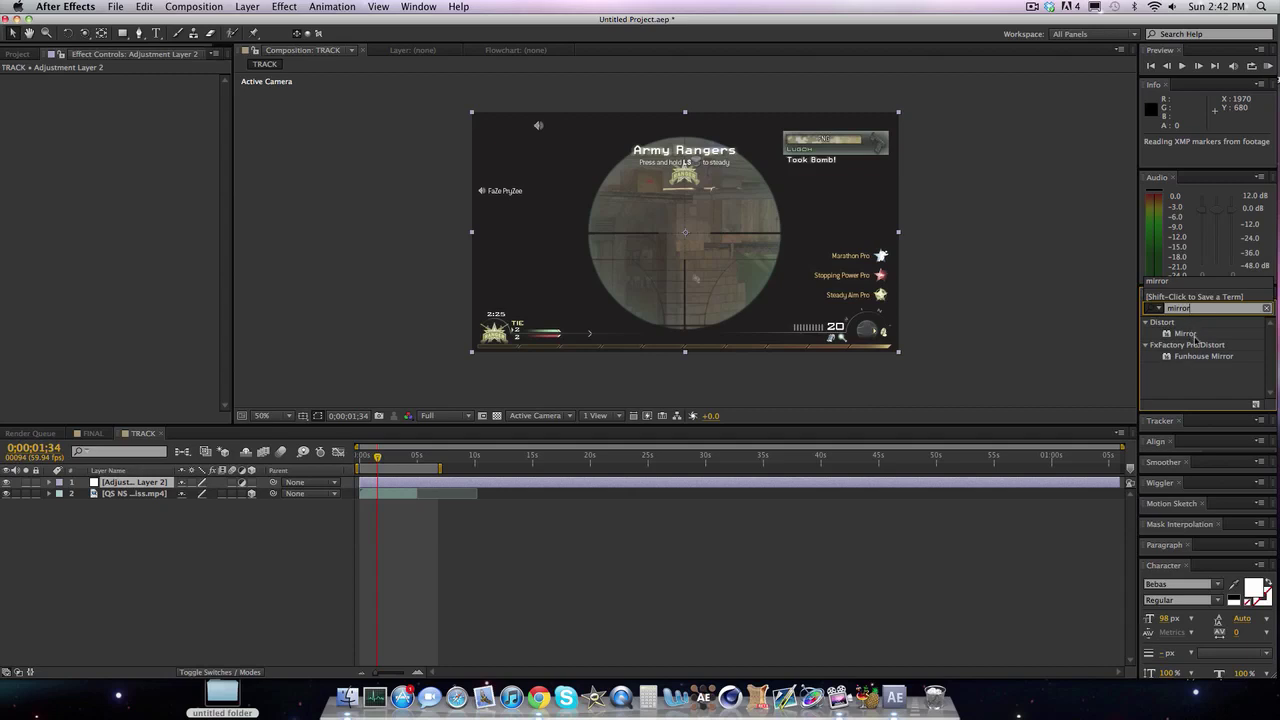
key(Return)
drag(1190, 333, 338, 458)
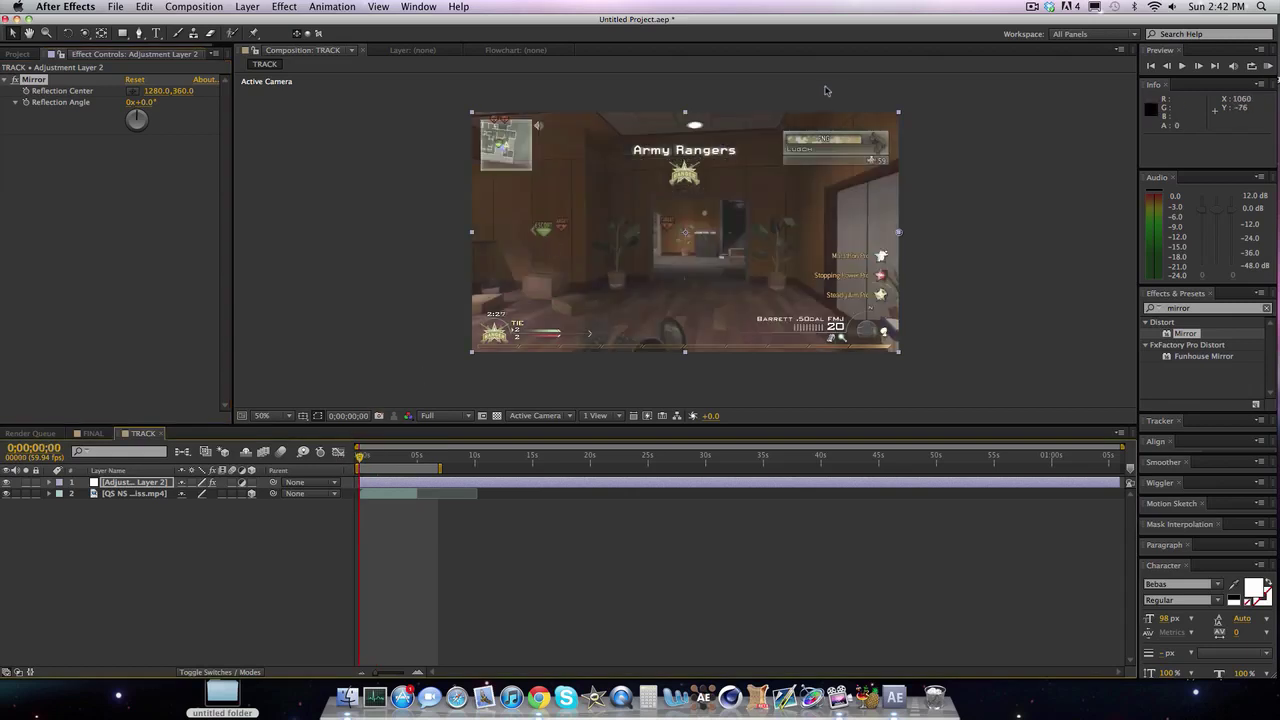
Step: Place the Mirror's reflection center at 1289,134 on the frame's right edge
click(132, 93)
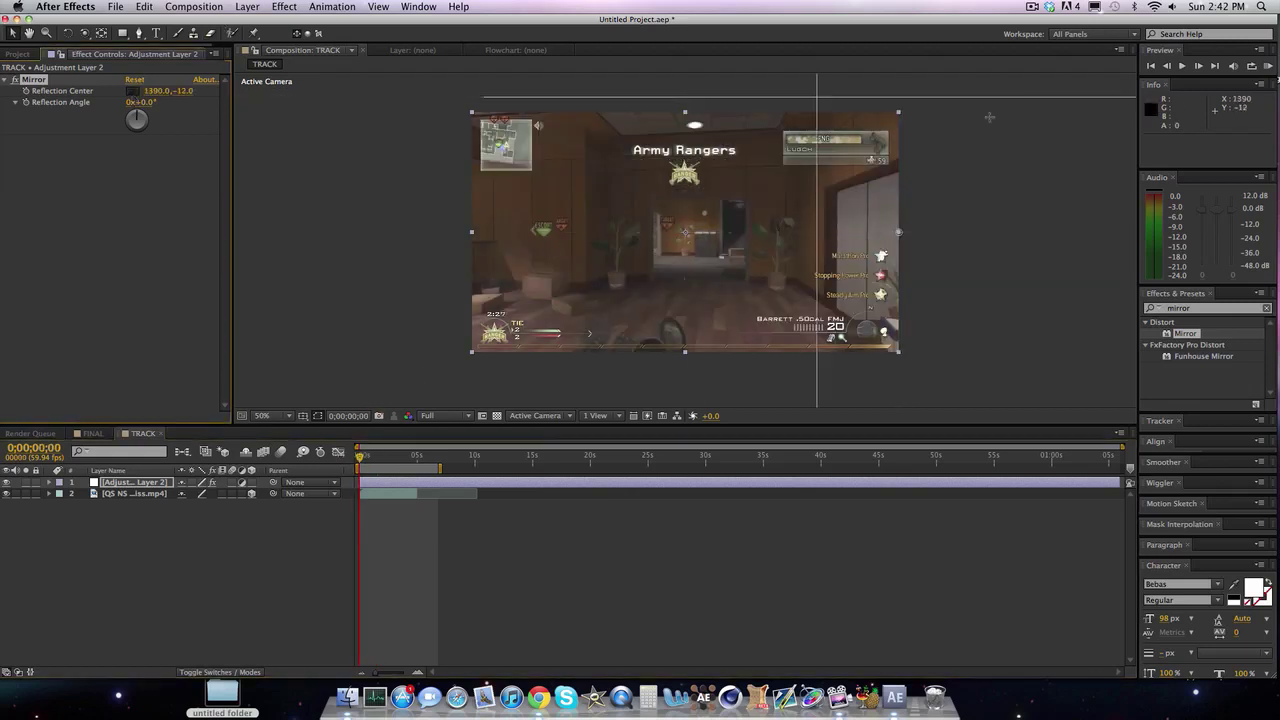
click(684, 156)
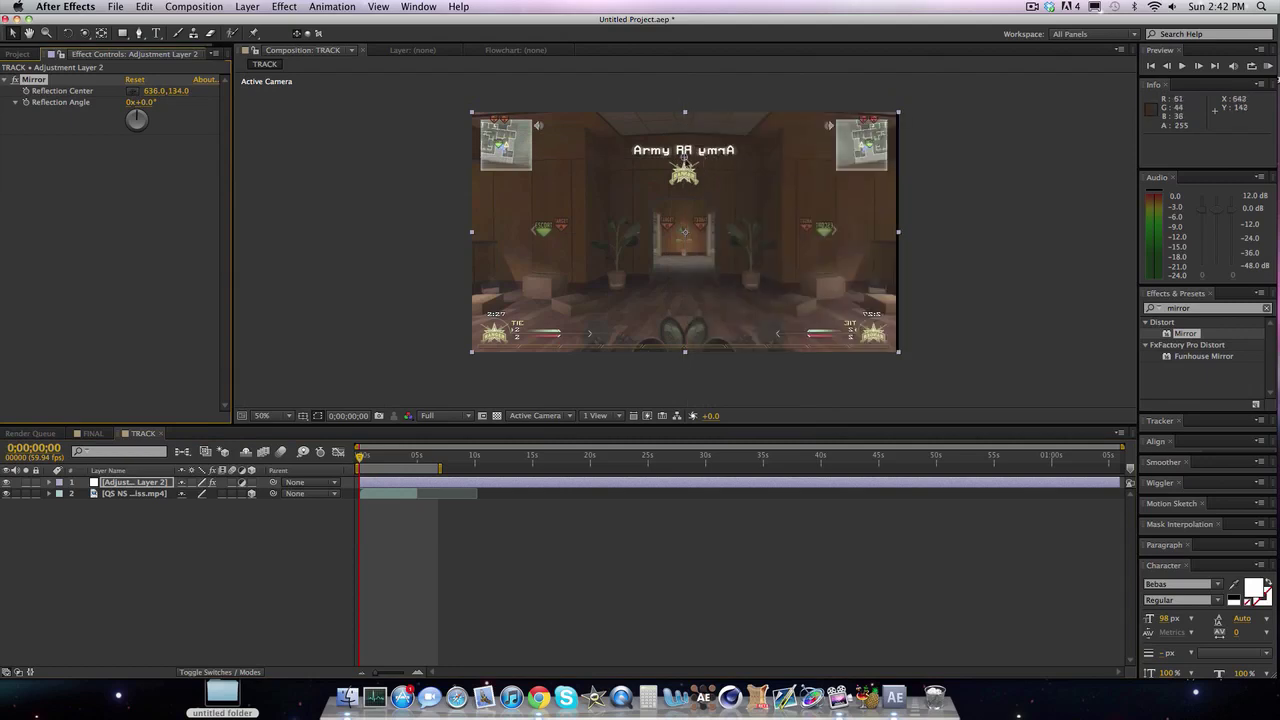
drag(686, 160, 908, 163)
key(super+z)
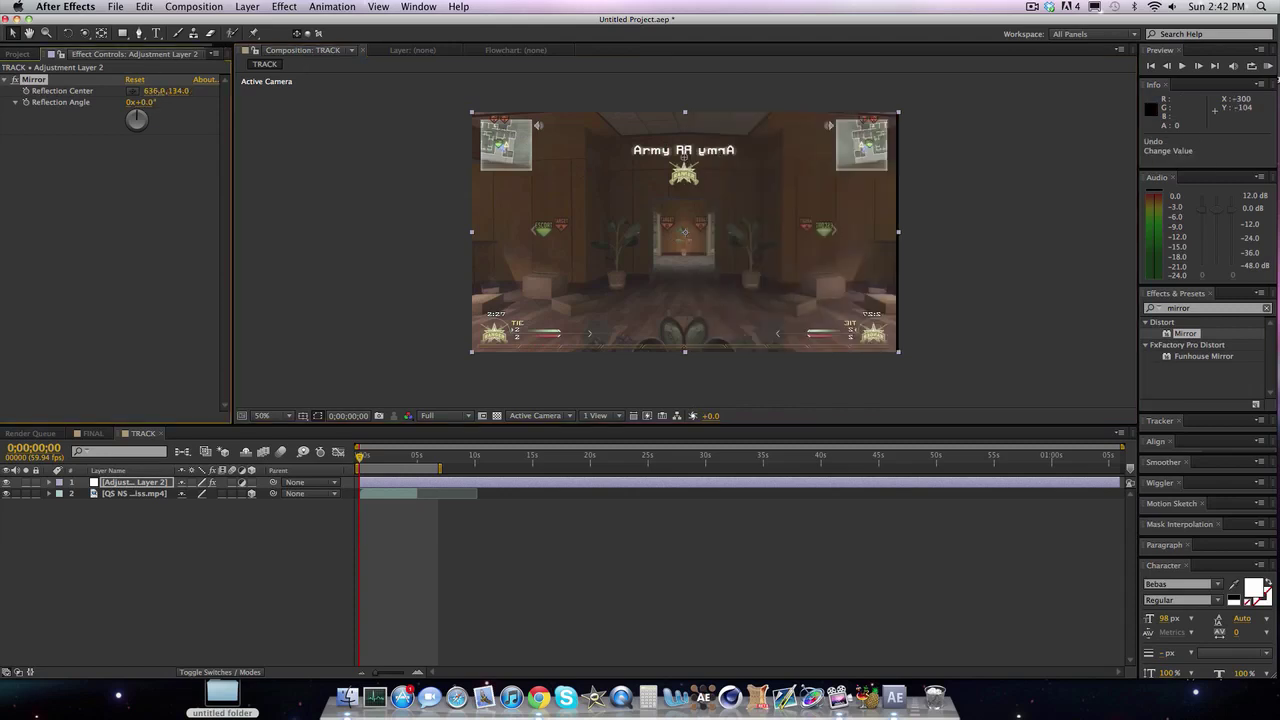
drag(686, 157, 901, 157)
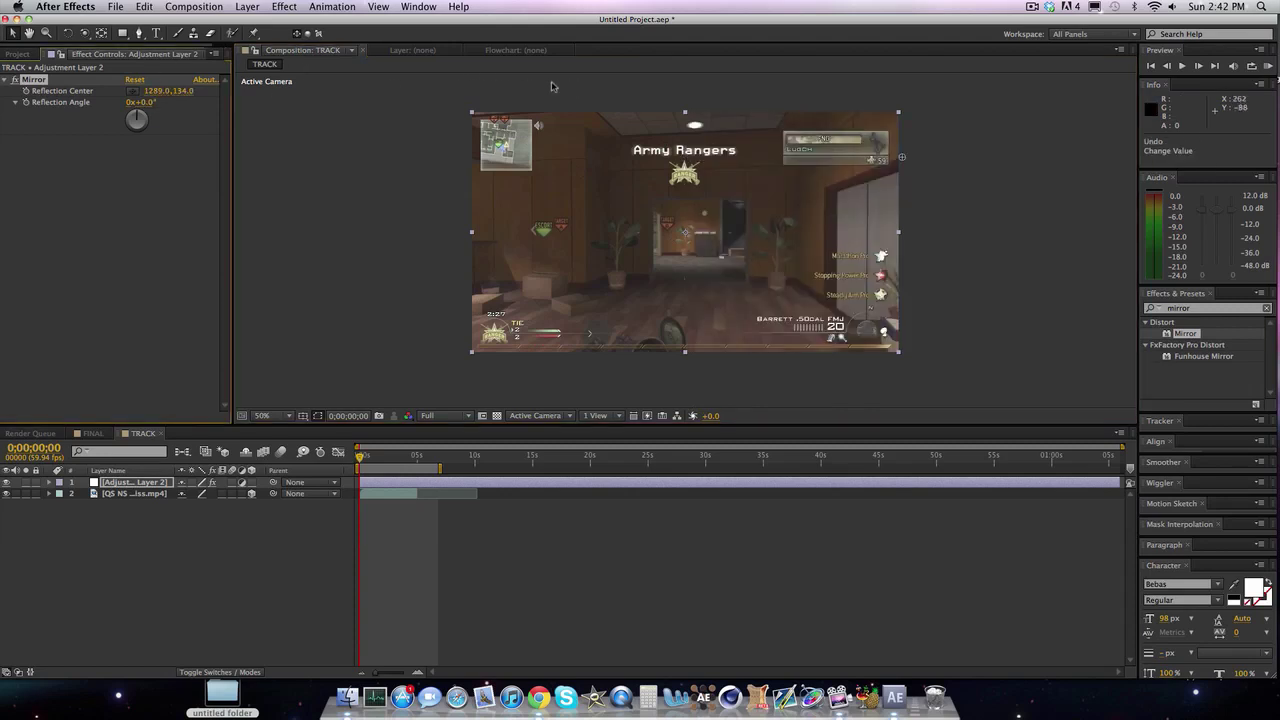
Step: Try reflection angles of 270°, 180°, 90° and 0°, settling on 270°
click(144, 104)
text(270)
key(Return)
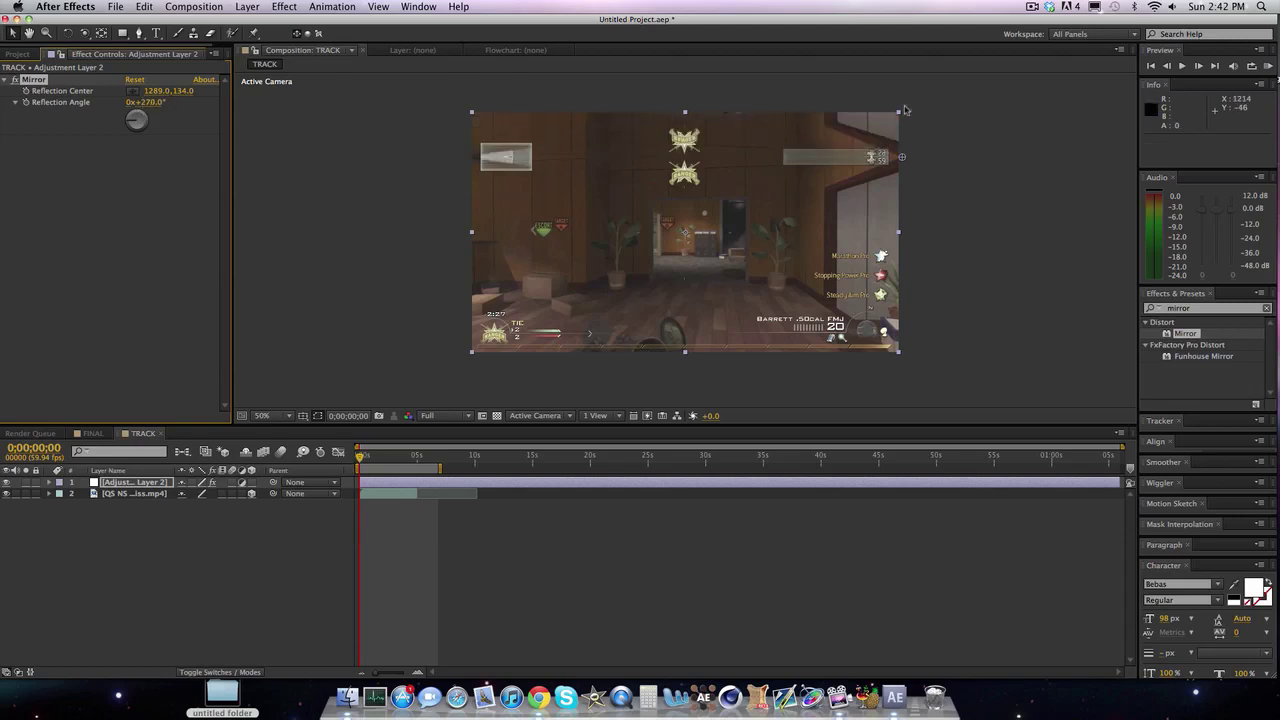
click(151, 104)
text(180)
key(Return)
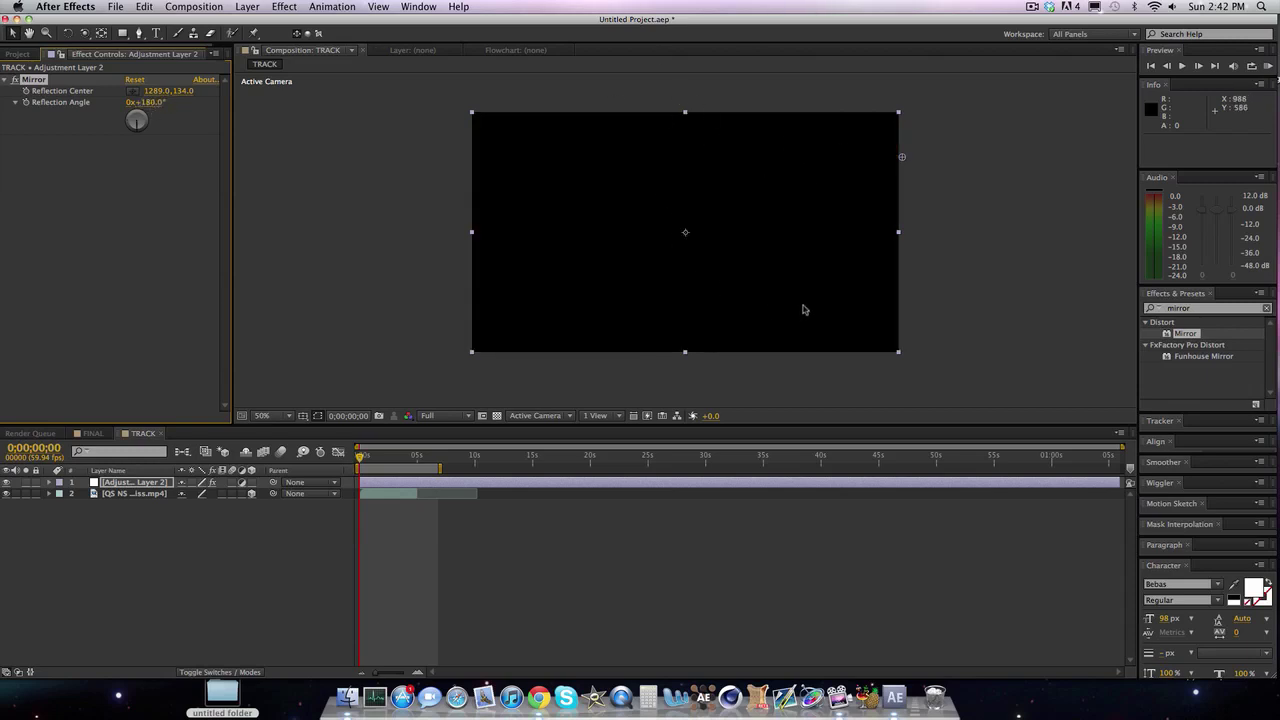
click(151, 104)
text(90)
key(Return)
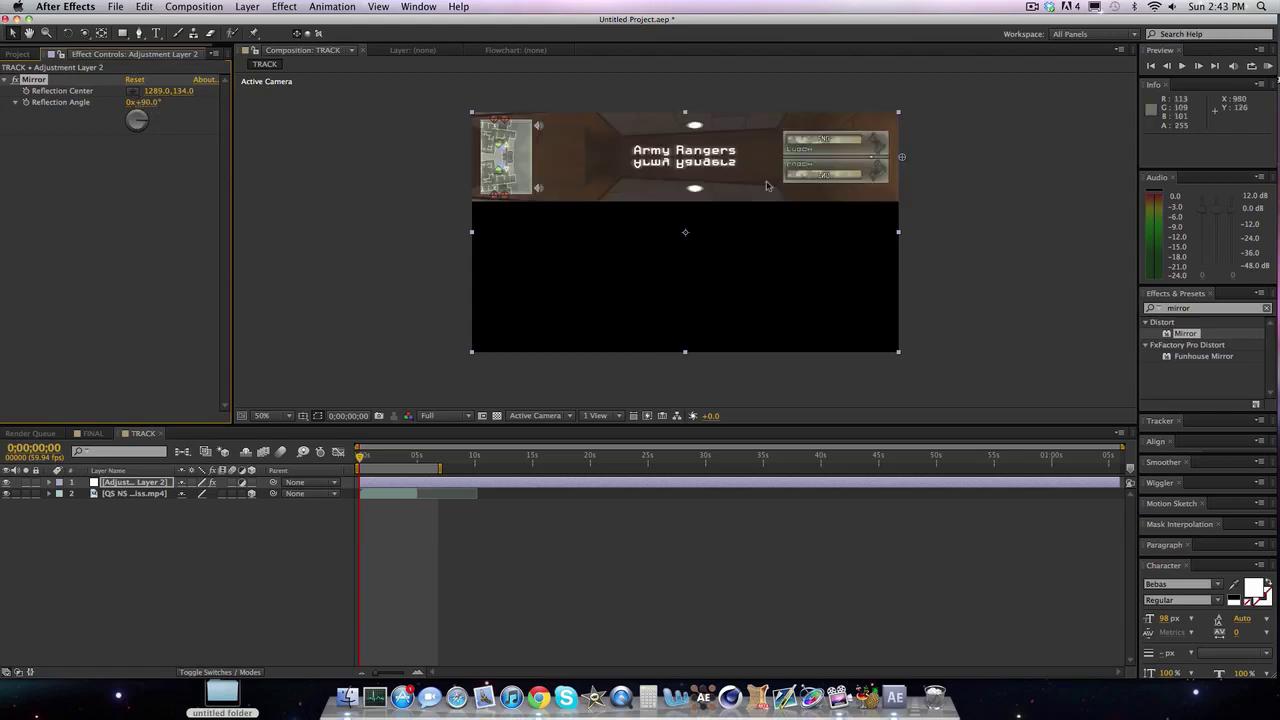
click(151, 104)
text(0)
key(Return)
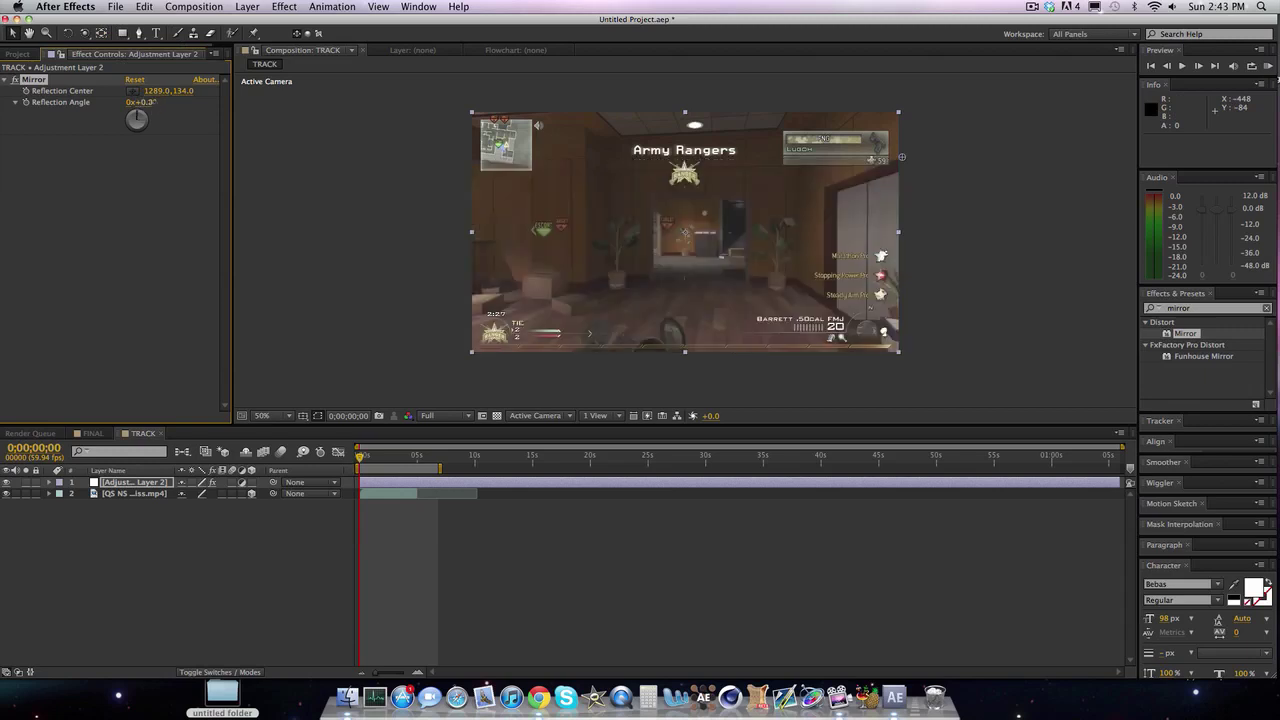
click(151, 104)
key(Return)
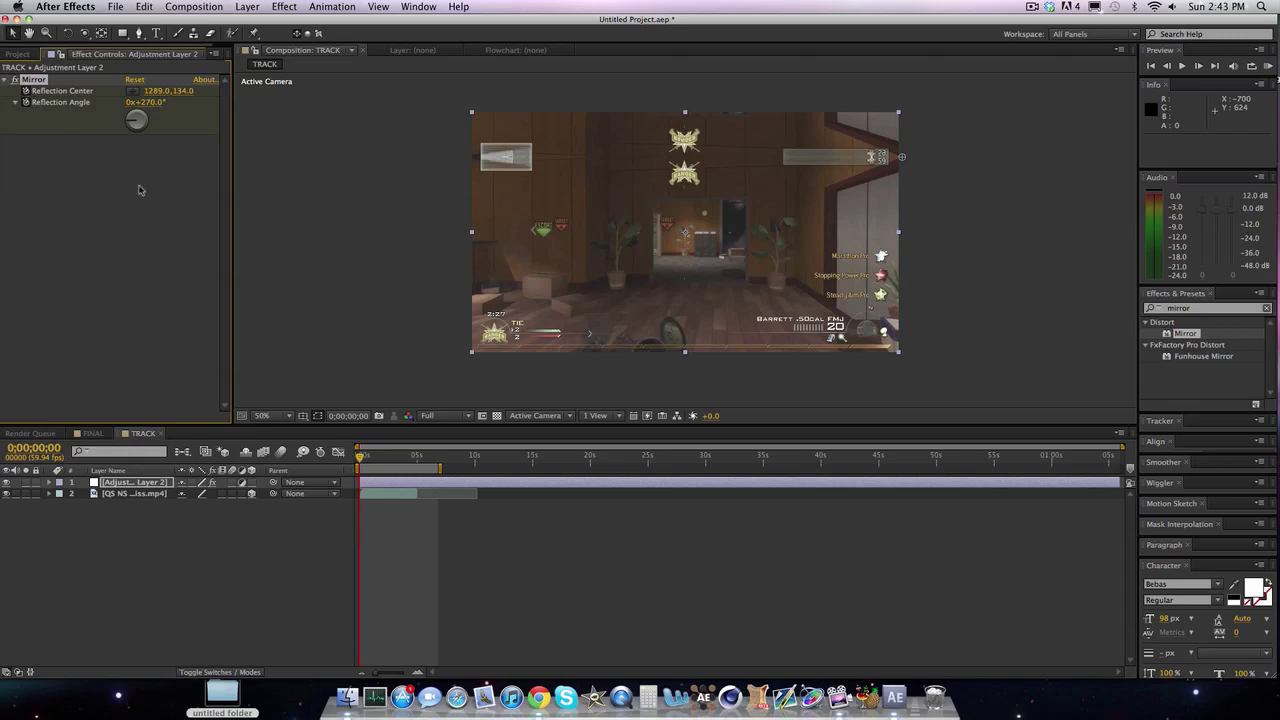
Step: Find the frame just before the beat and keyframe Reflection Center and Reflection Angle there
key(u)
key(shift+Page_Down)
key(shift+Page_Down)
key(shift+Page_Down)
key(shift+Page_Down)
key(shift+Page_Down)
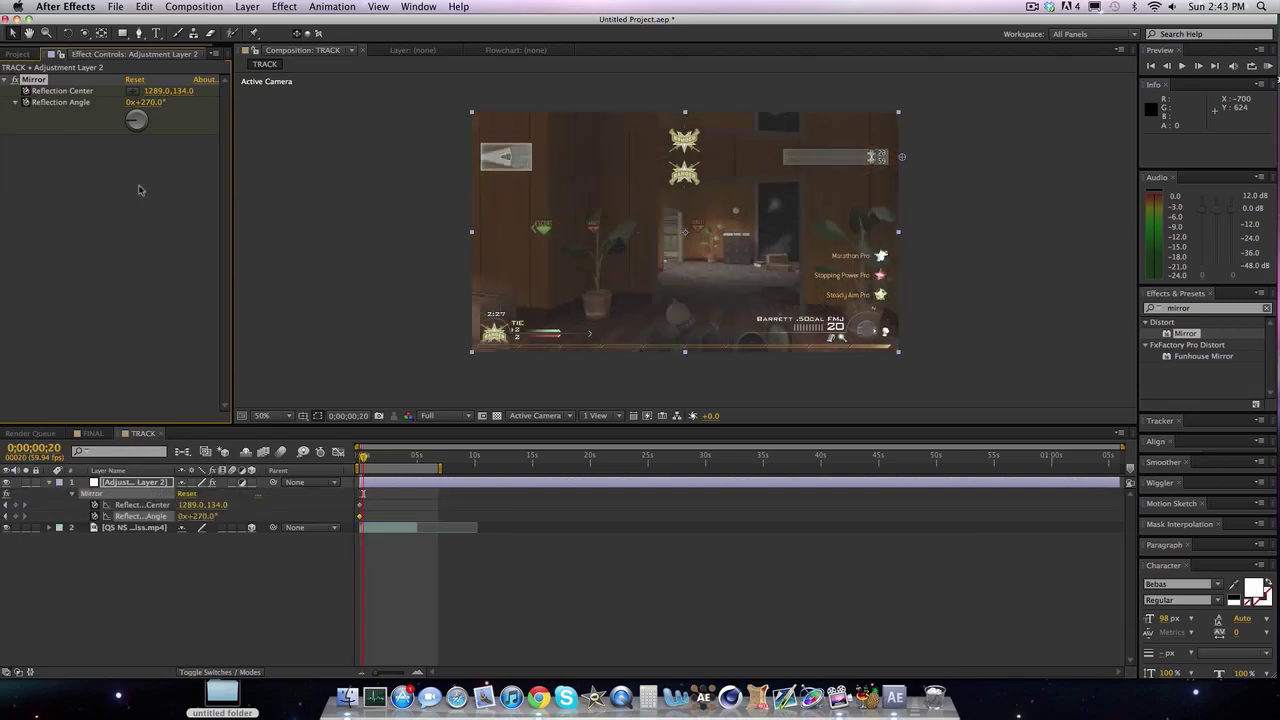
key(shift+Page_Down)
key(shift+Page_Down)
key(shift+Page_Down)
key(shift+Page_Down)
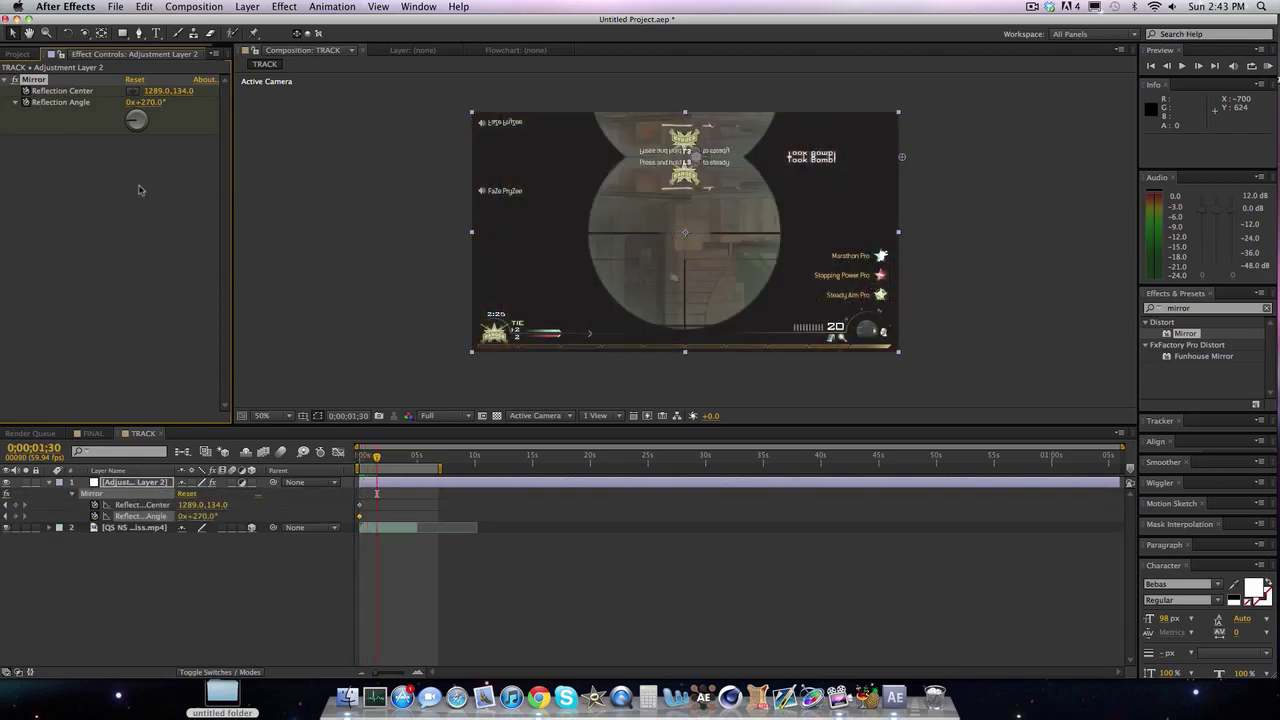
key(Page_Up)
key(Page_Down)
key(Page_Up)
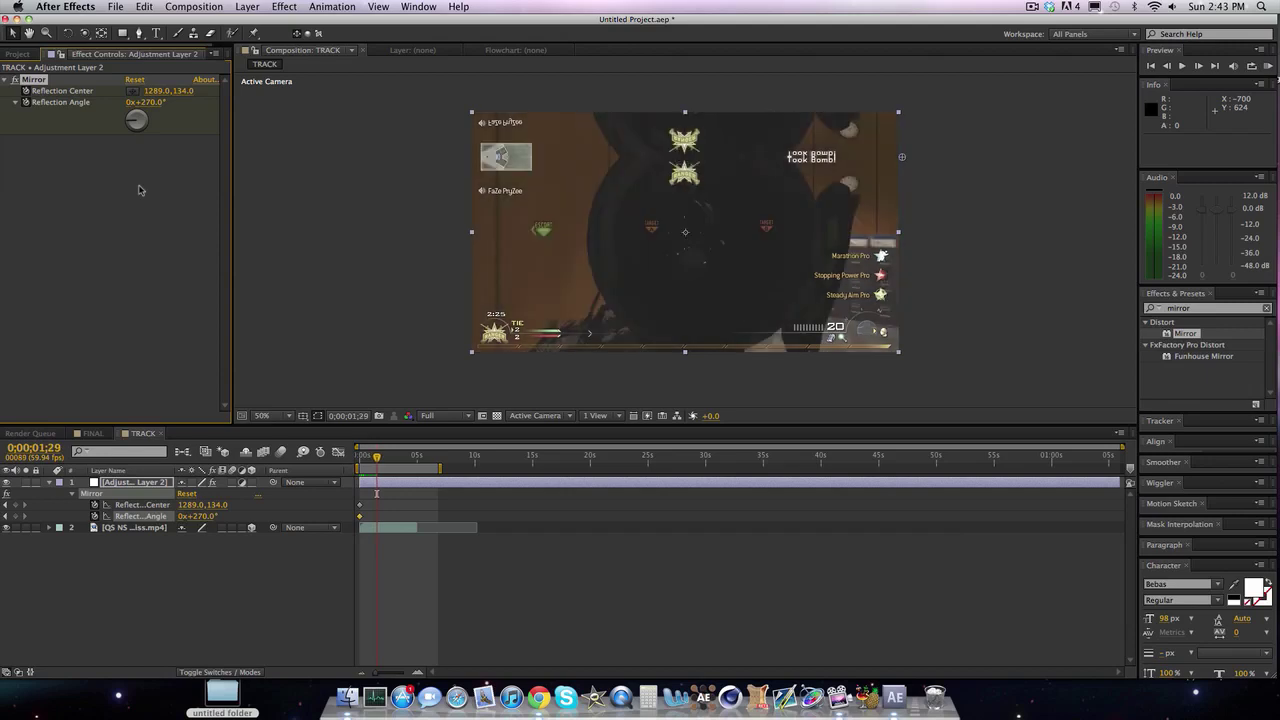
key(Page_Down)
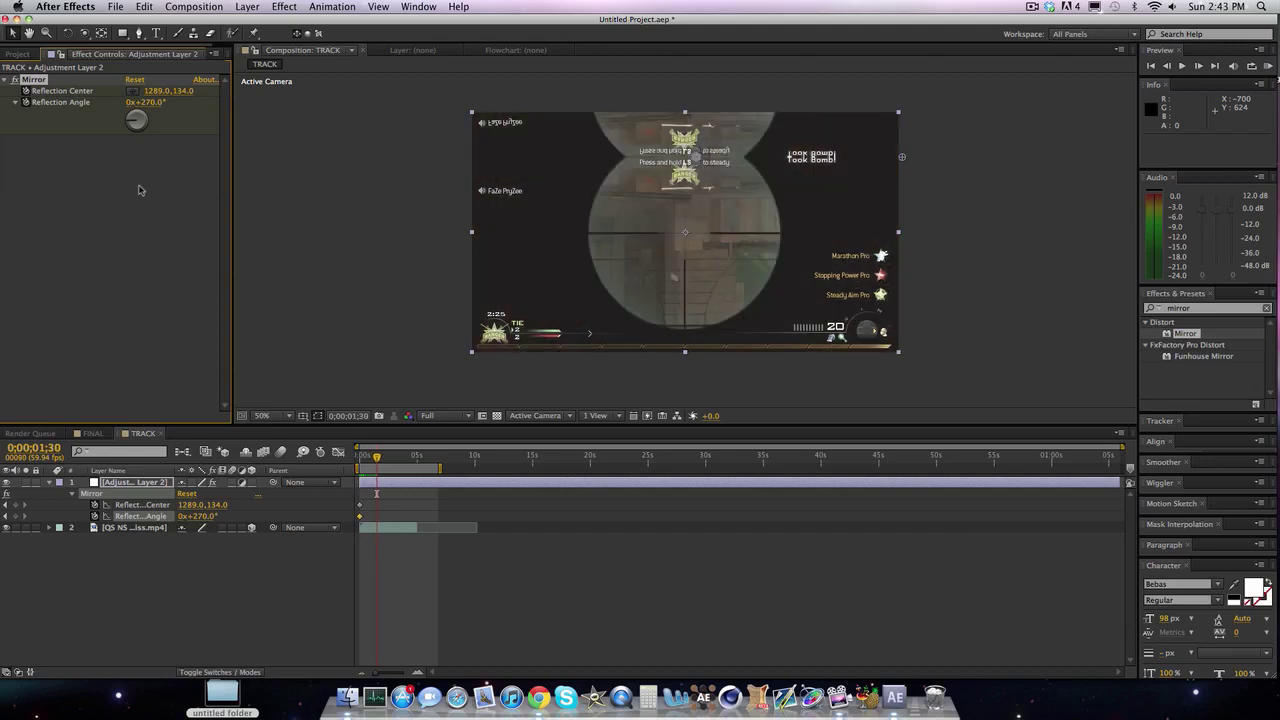
key(Page_Up)
click(15, 504)
click(15, 516)
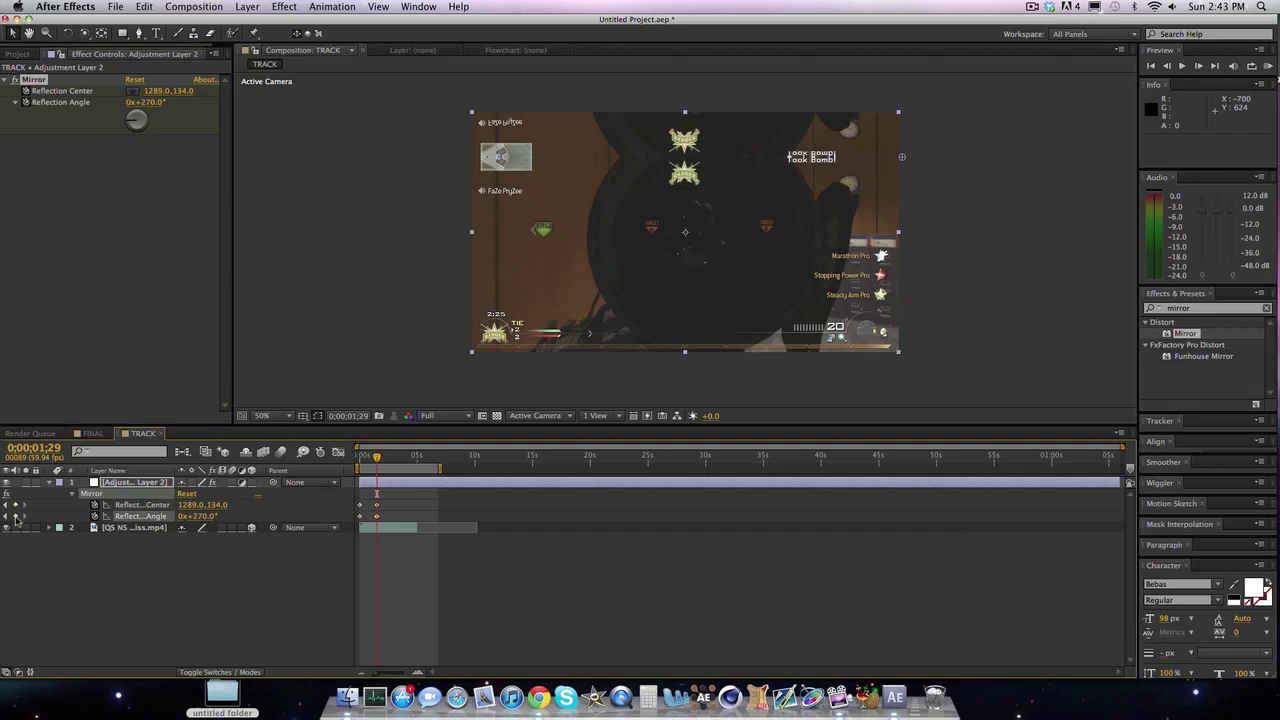
Step: One frame later, set Reflection Angle to 0°, then add a Reflection Center keyframe at 0;00;03;52
key(Page_Down)
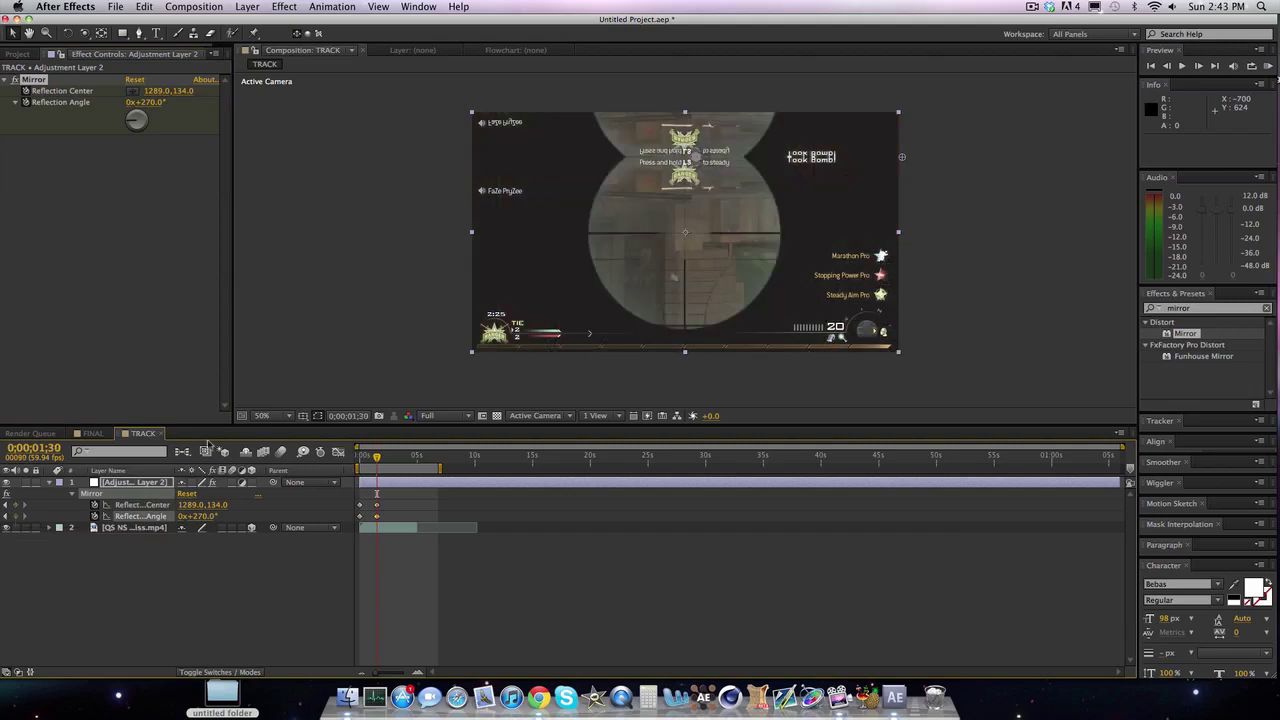
click(199, 516)
text(0)
key(Return)
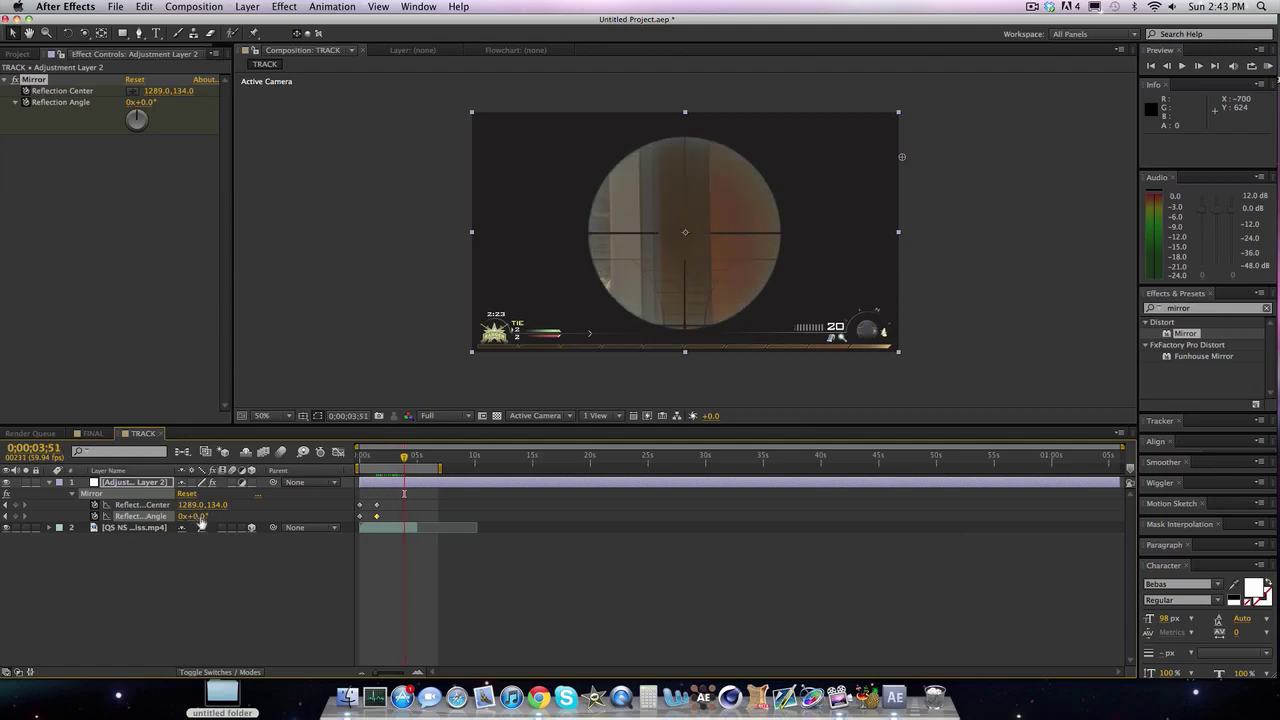
click(15, 504)
Step: Add a Reflection Angle keyframe at 0;00;03;52 and compare neighbouring frames
click(15, 516)
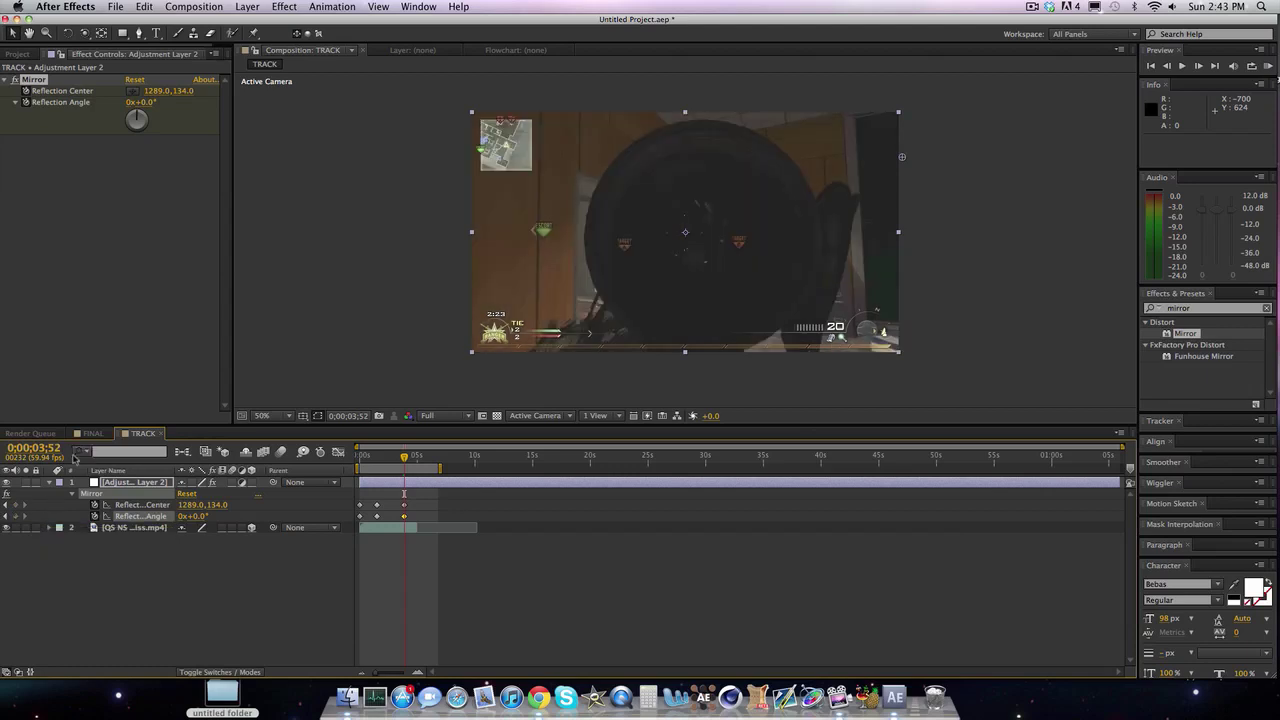
key(Page_Up)
key(Page_Down)
key(Page_Up)
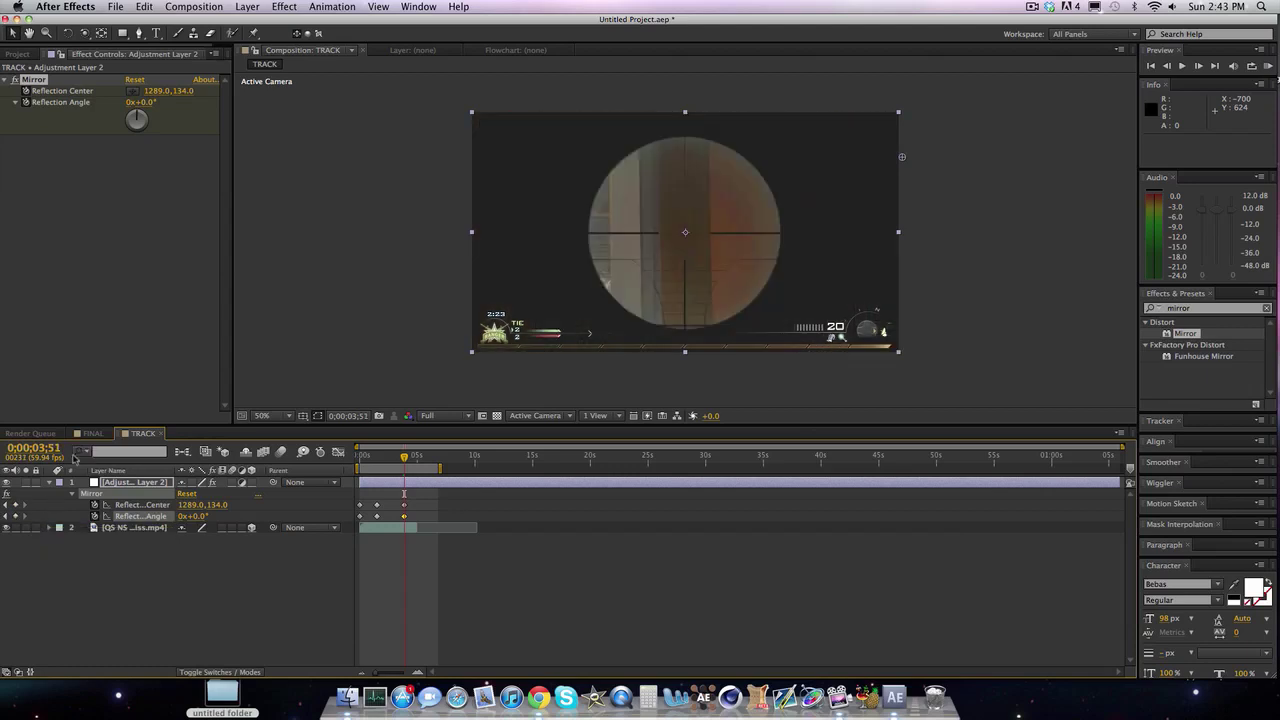
key(Page_Down)
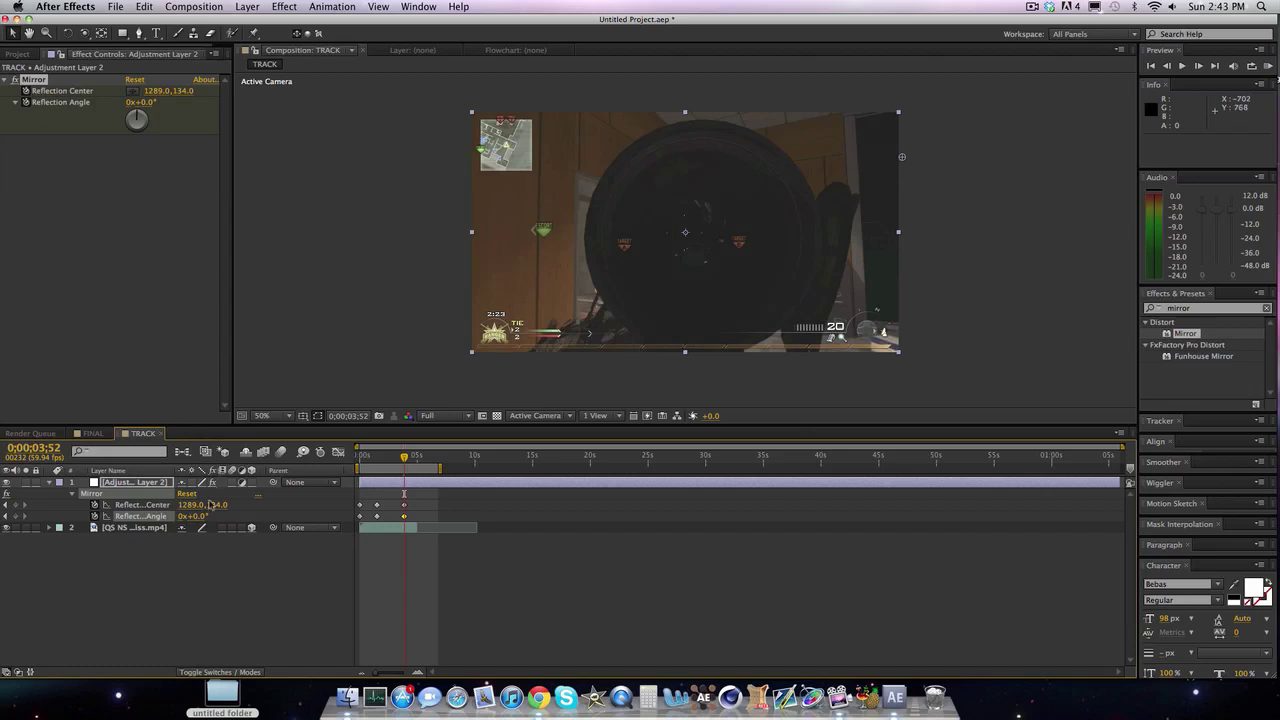
Step: Move the reflection centre to 1068,366 on screen and preview from 0;00;04;03
click(212, 192)
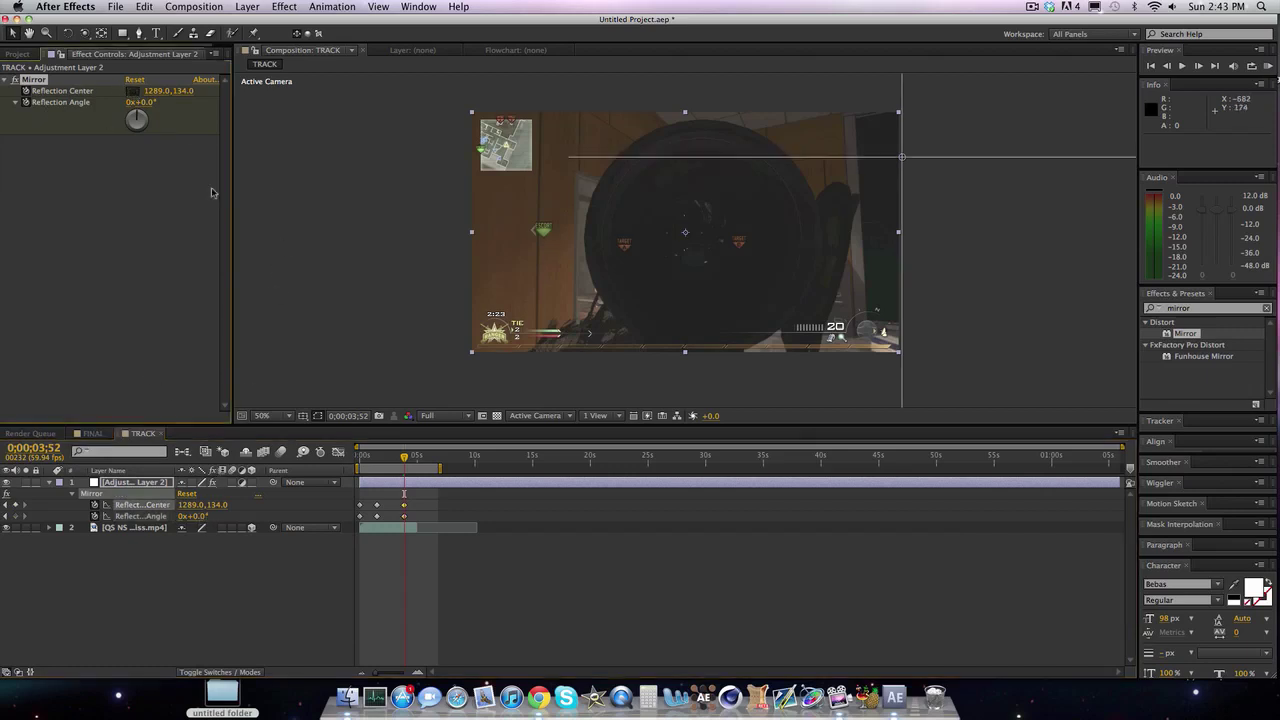
drag(902, 156, 855, 232)
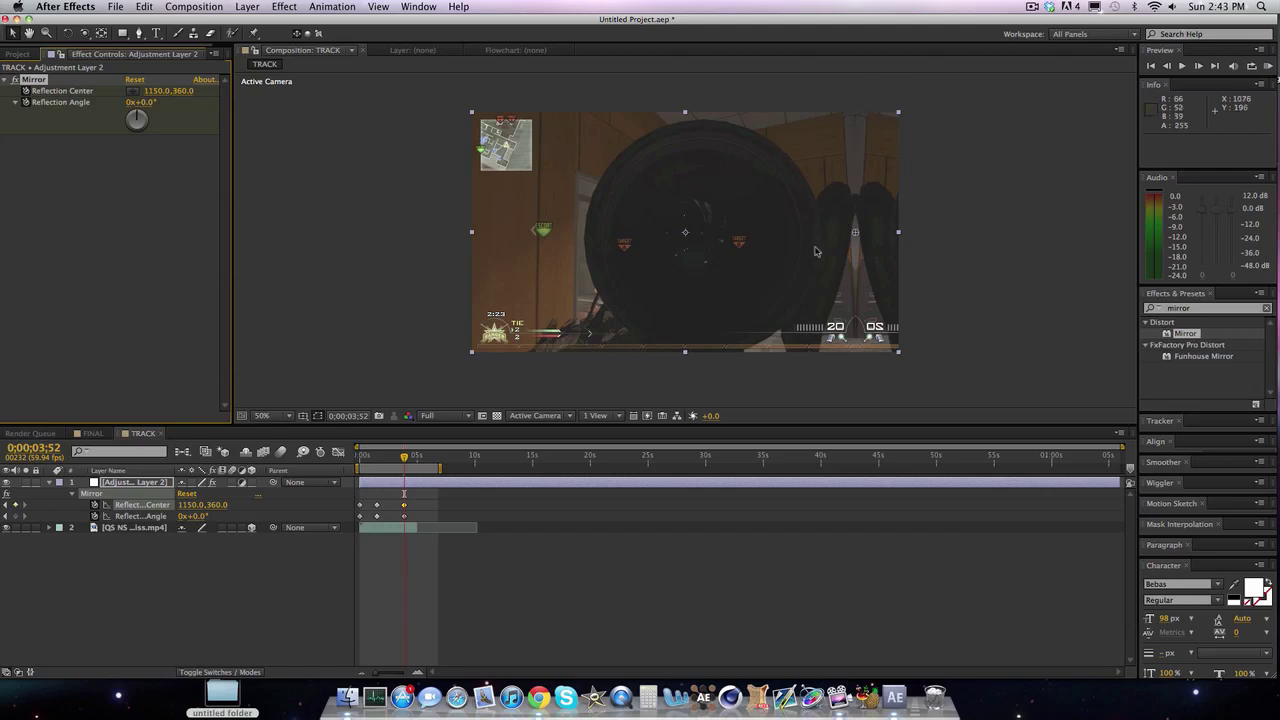
drag(856, 234, 828, 234)
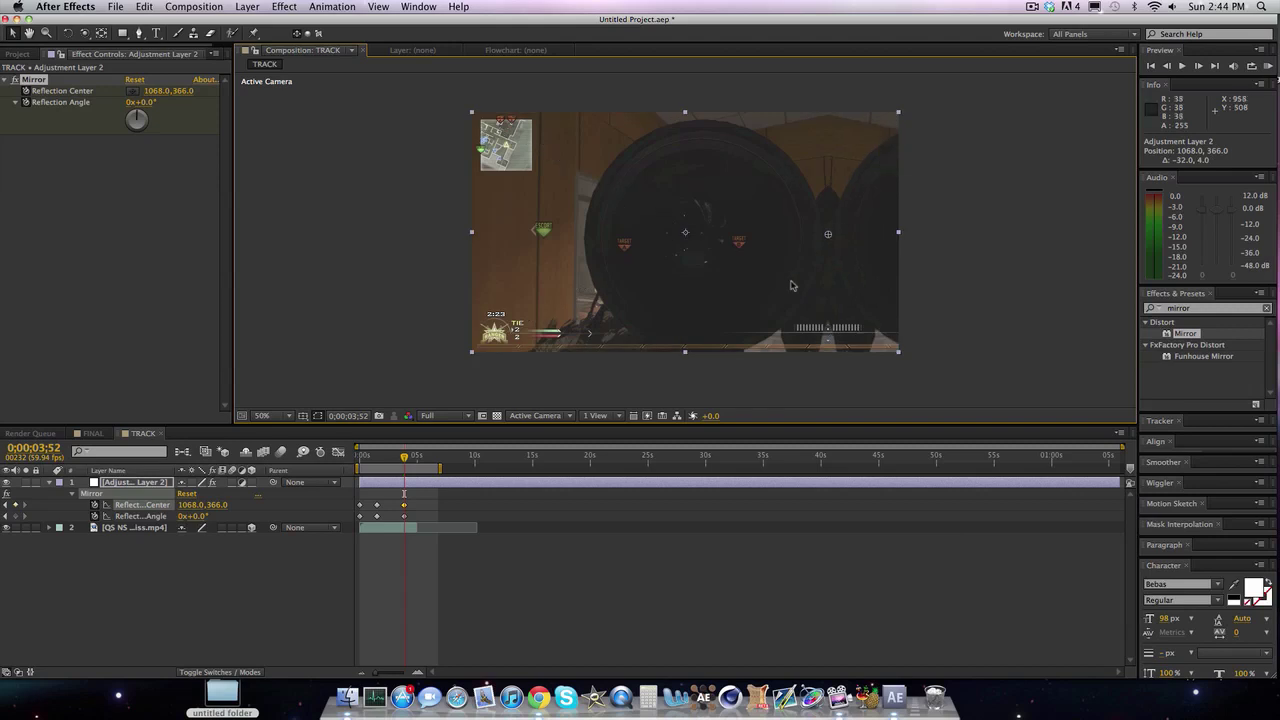
click(406, 457)
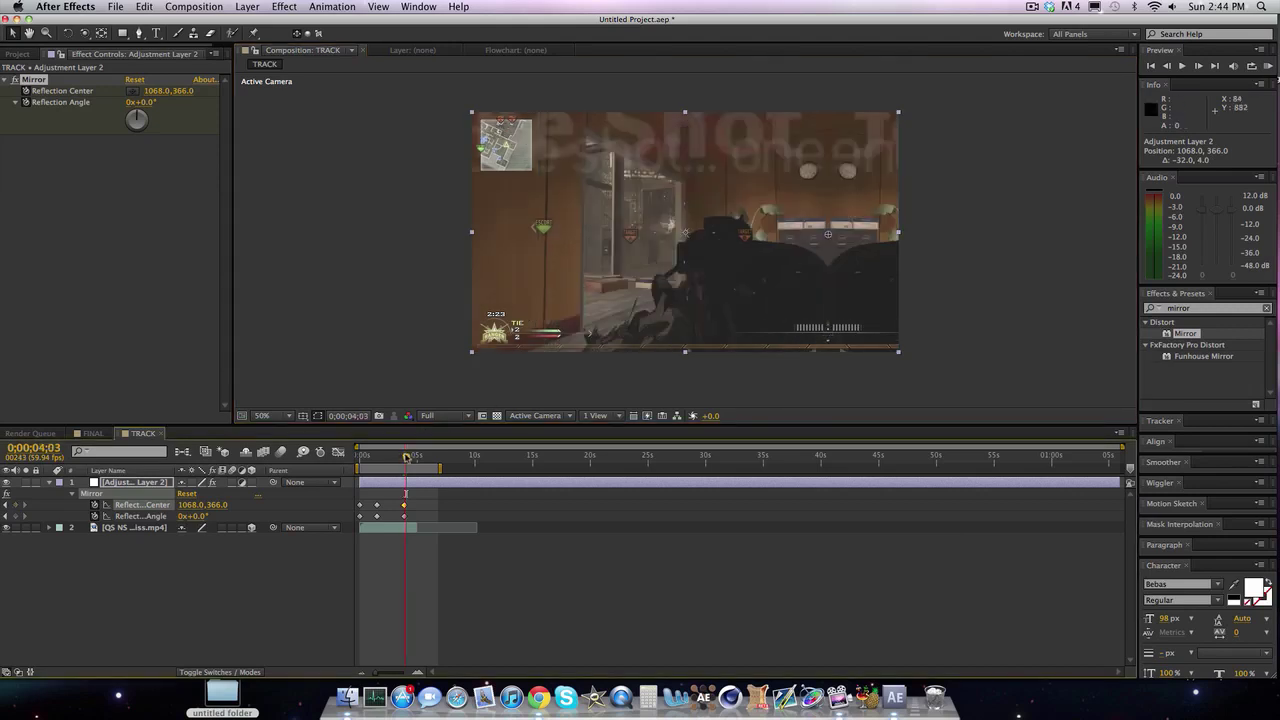
key(space)
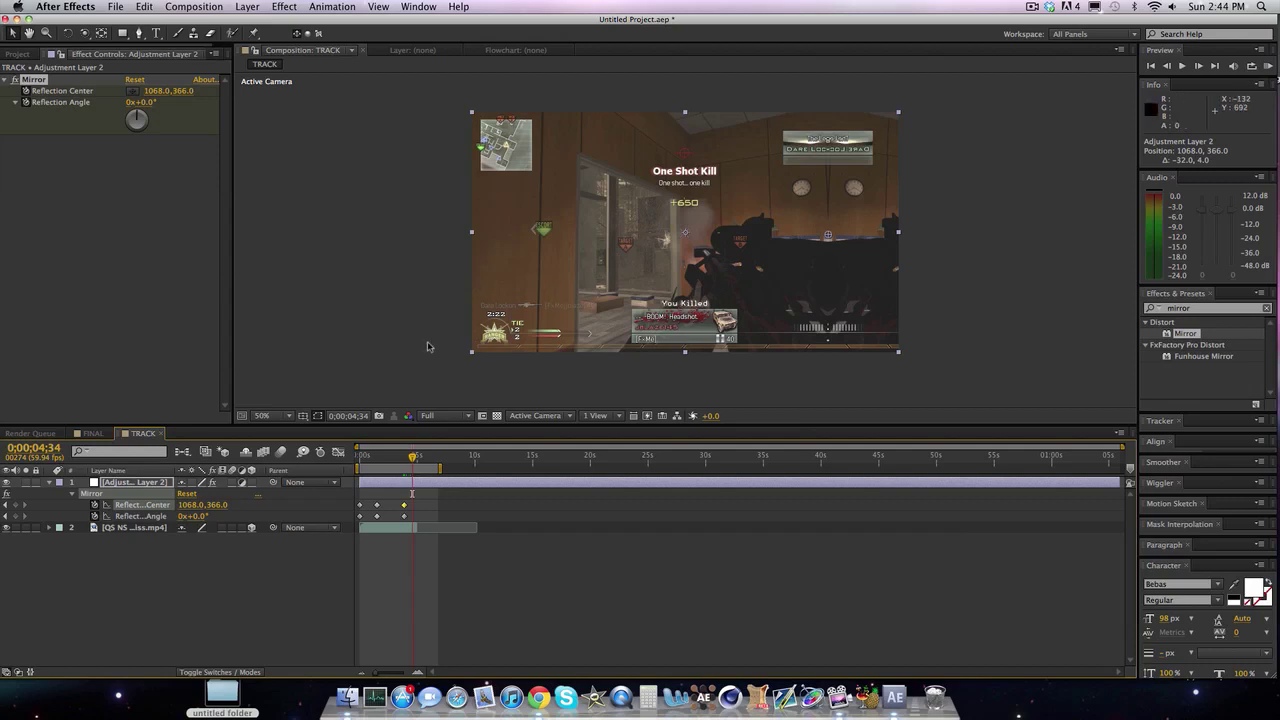
Step: Undo away the Mirror keyframes and preview the static reflection from the start
drag(411, 458, 358, 460)
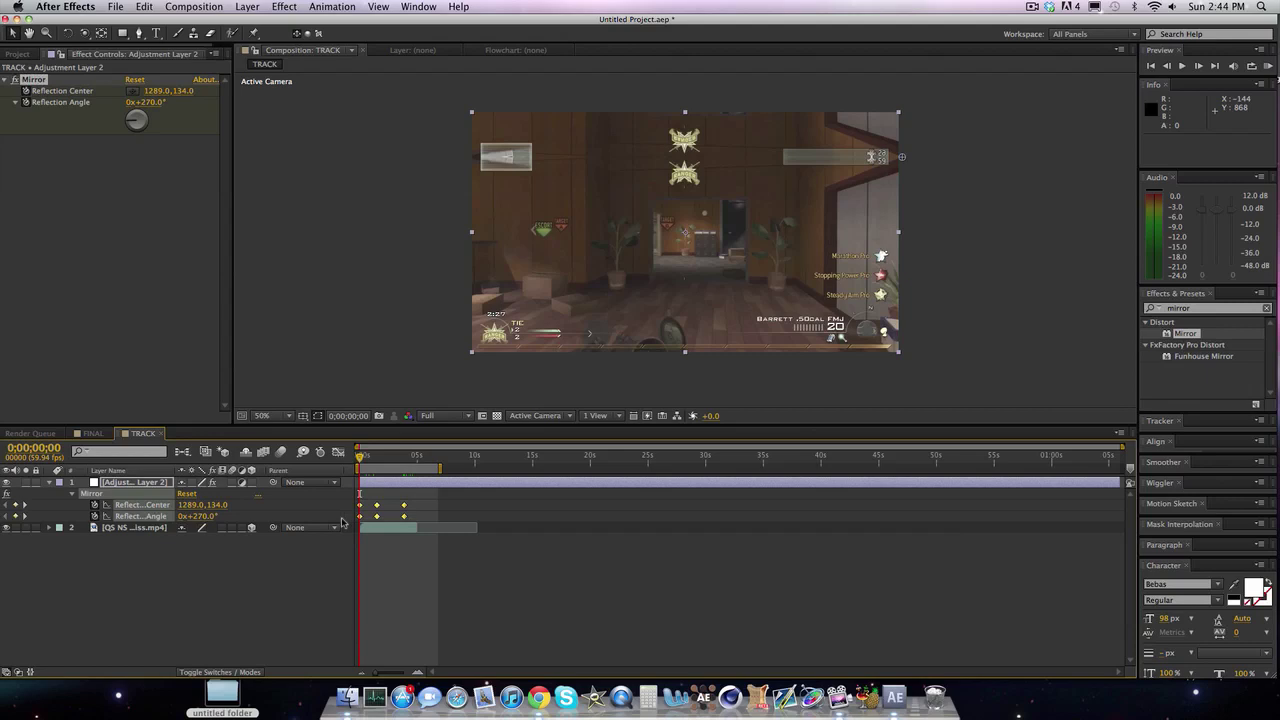
key(super+z)
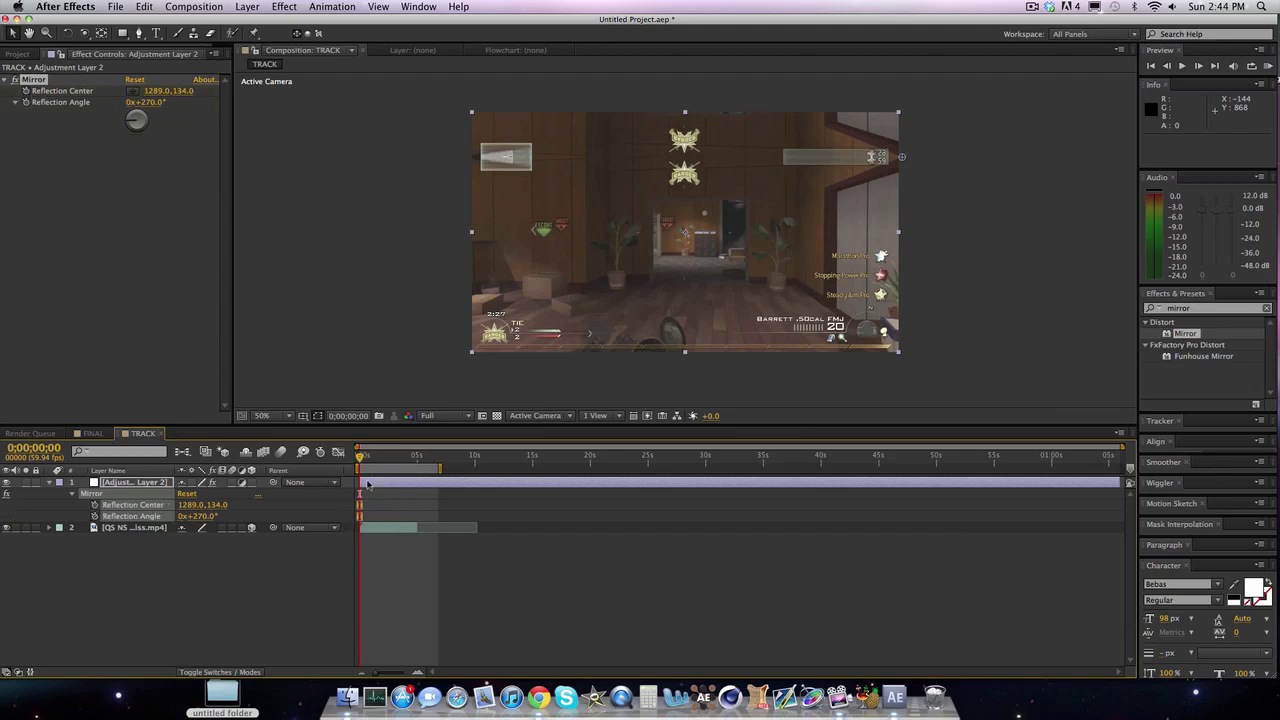
key(space)
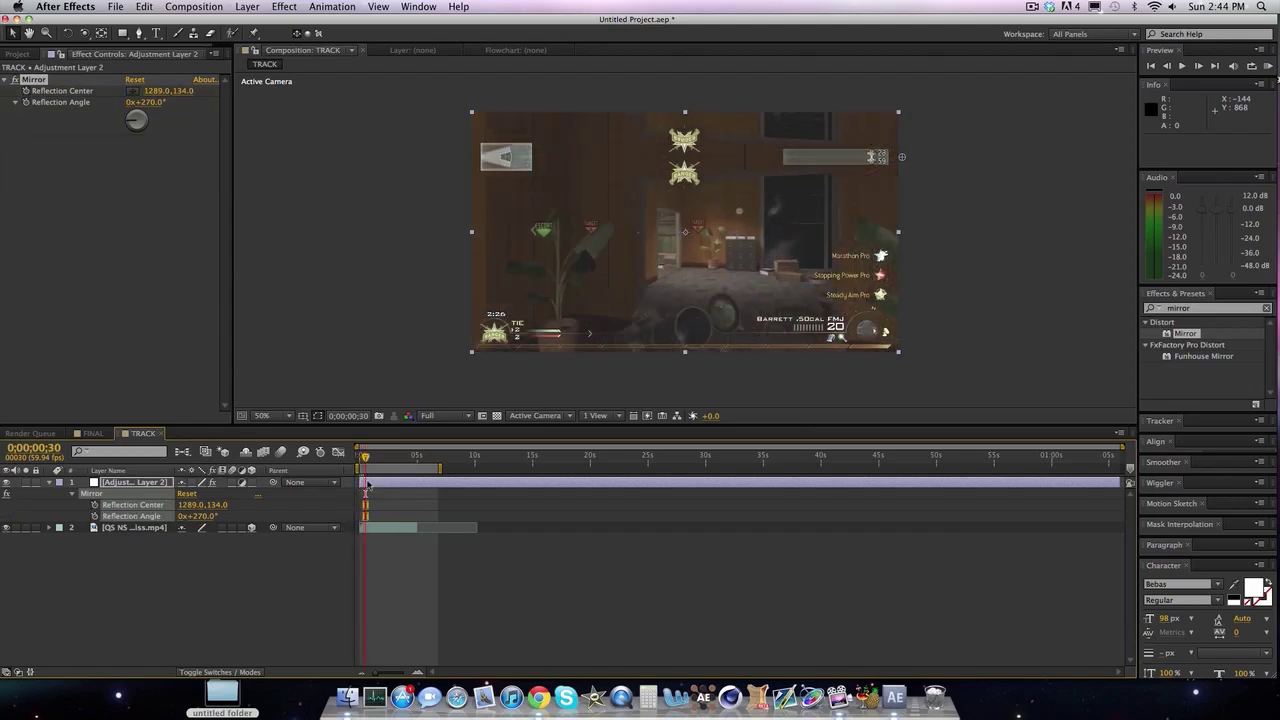
click(367, 485)
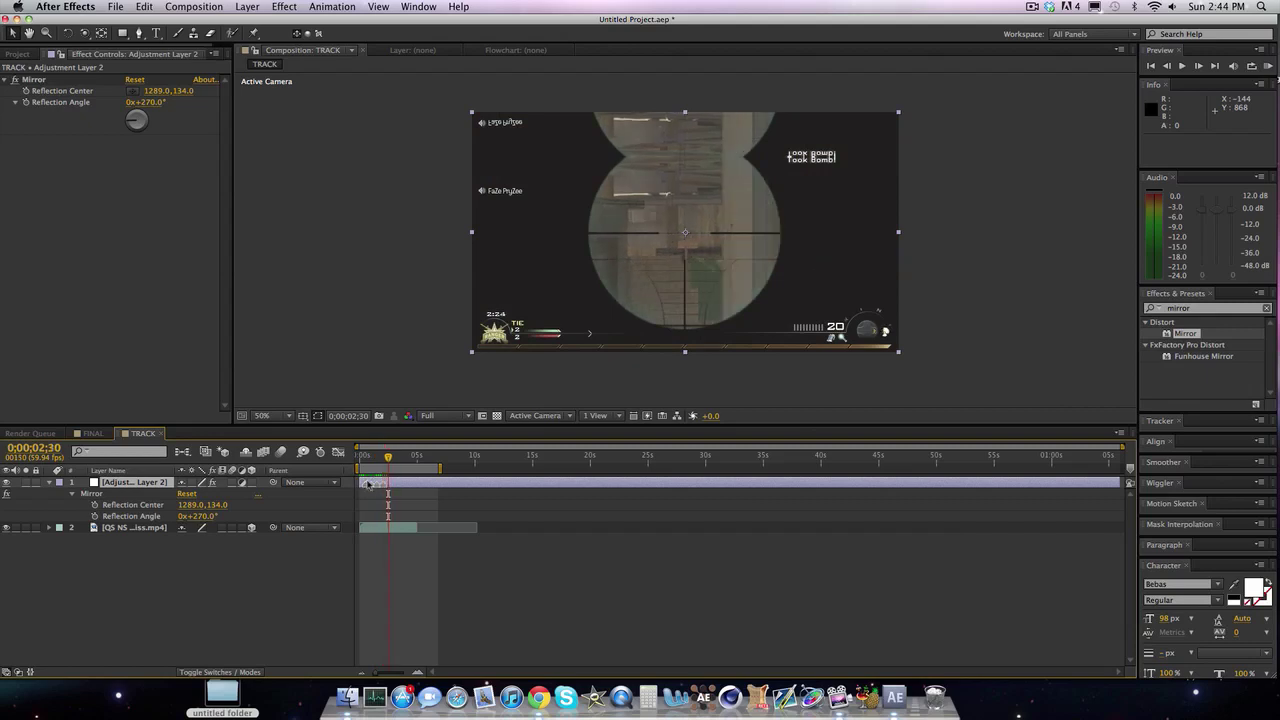
key(space)
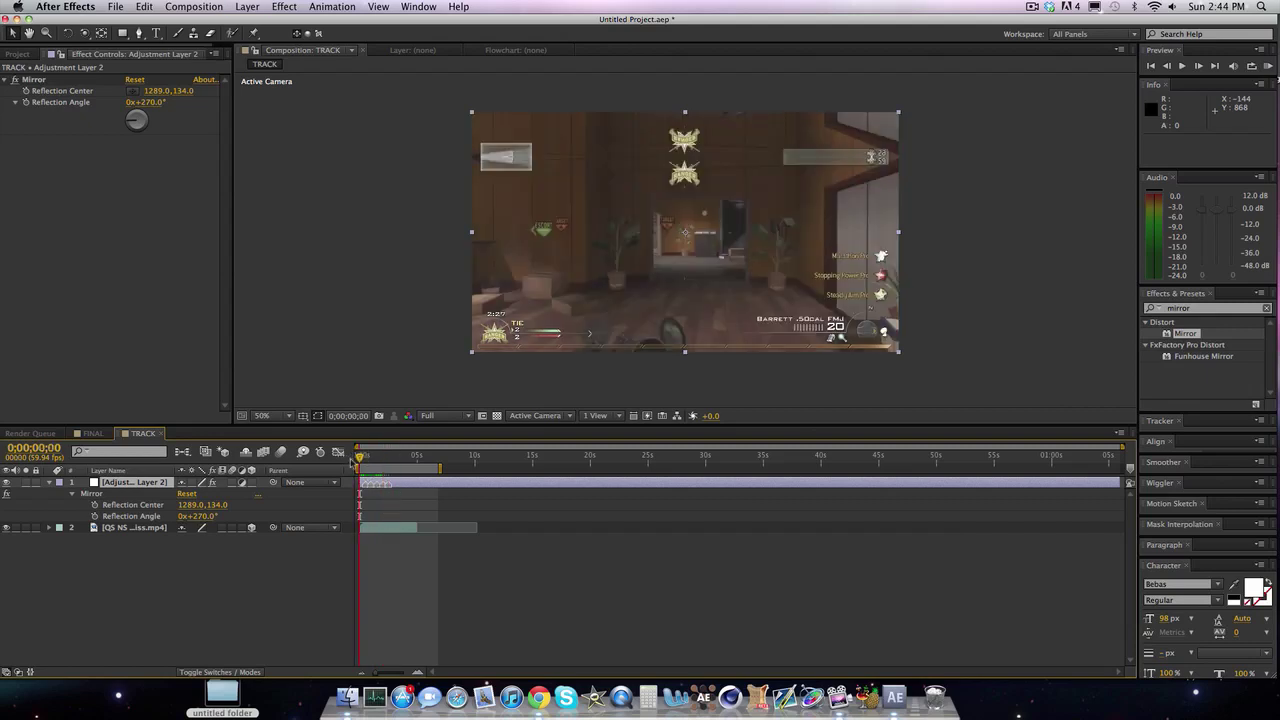
Step: Keyframe Reflection Center and Angle at frame 0 and 0;00;00;29, setting the angle to 0° at 0;00;00;39
click(25, 90)
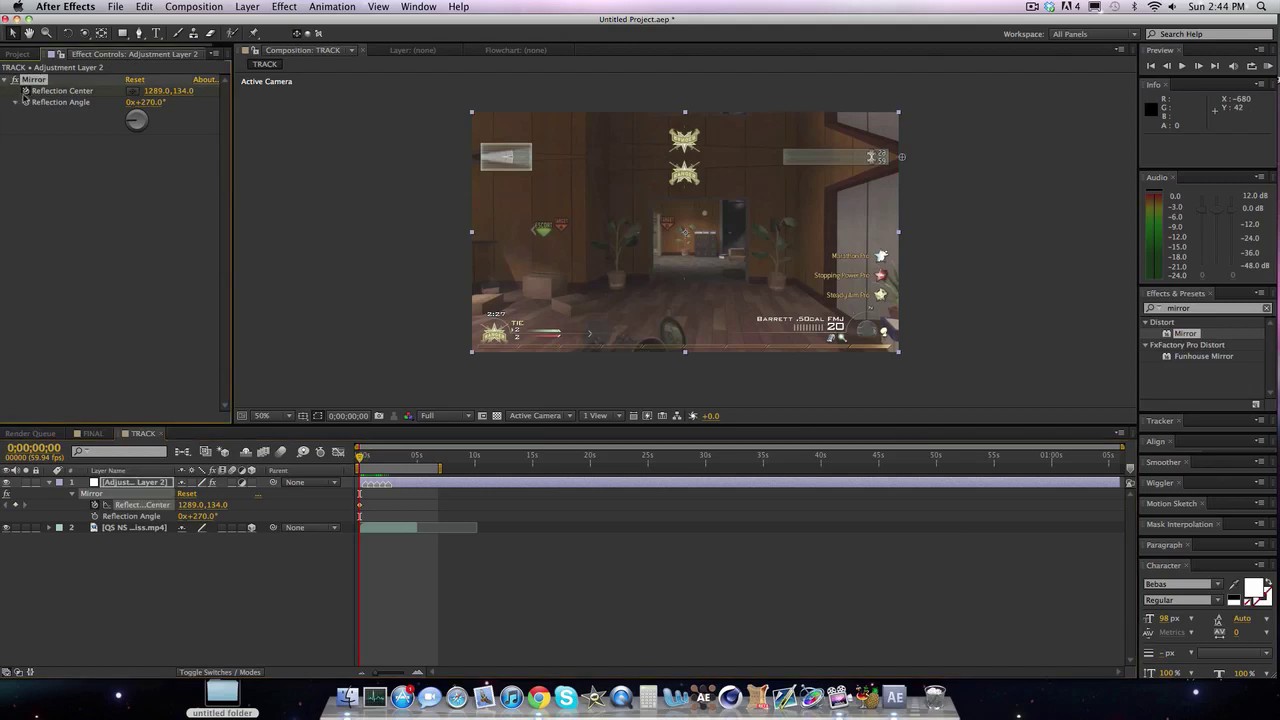
click(25, 102)
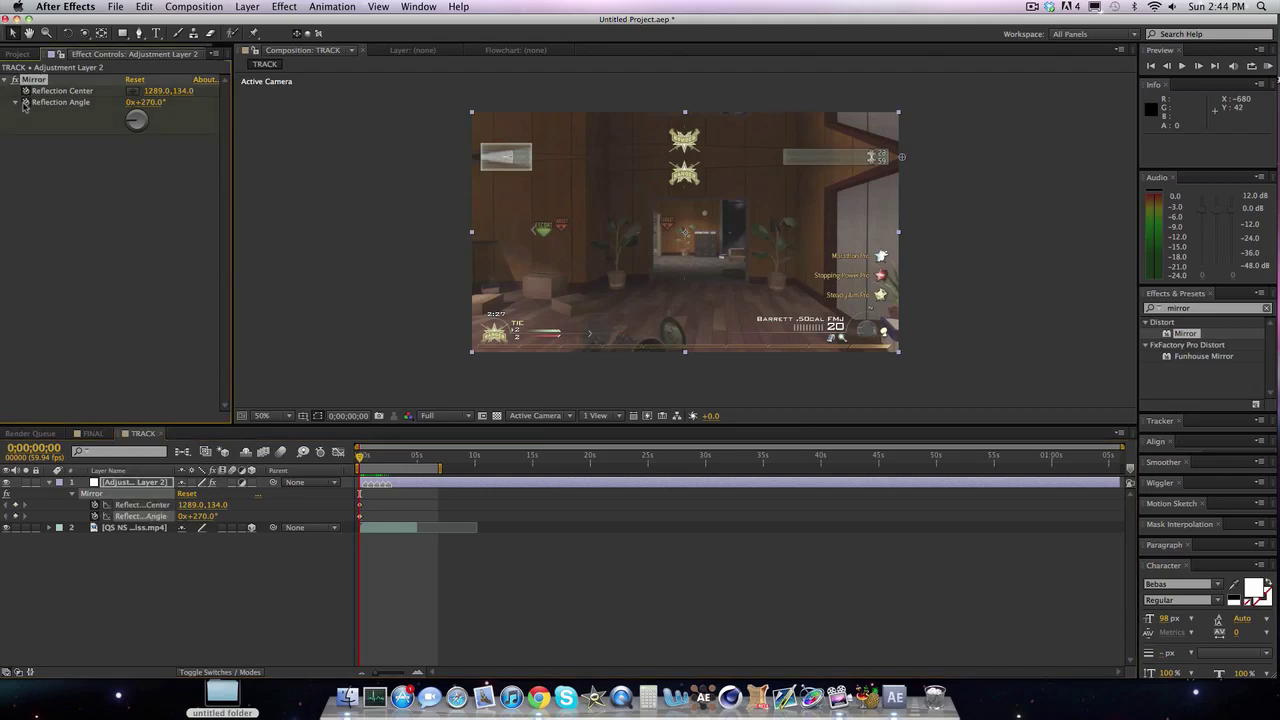
key(space)
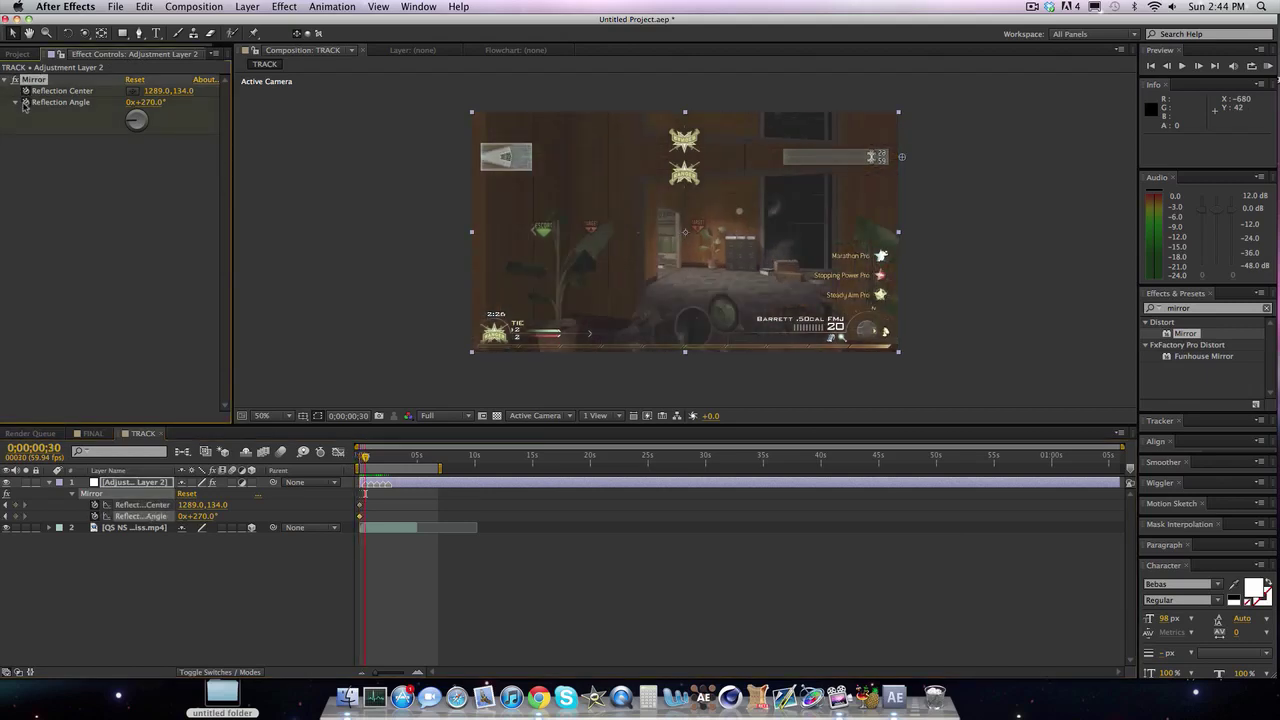
key(Page_Up)
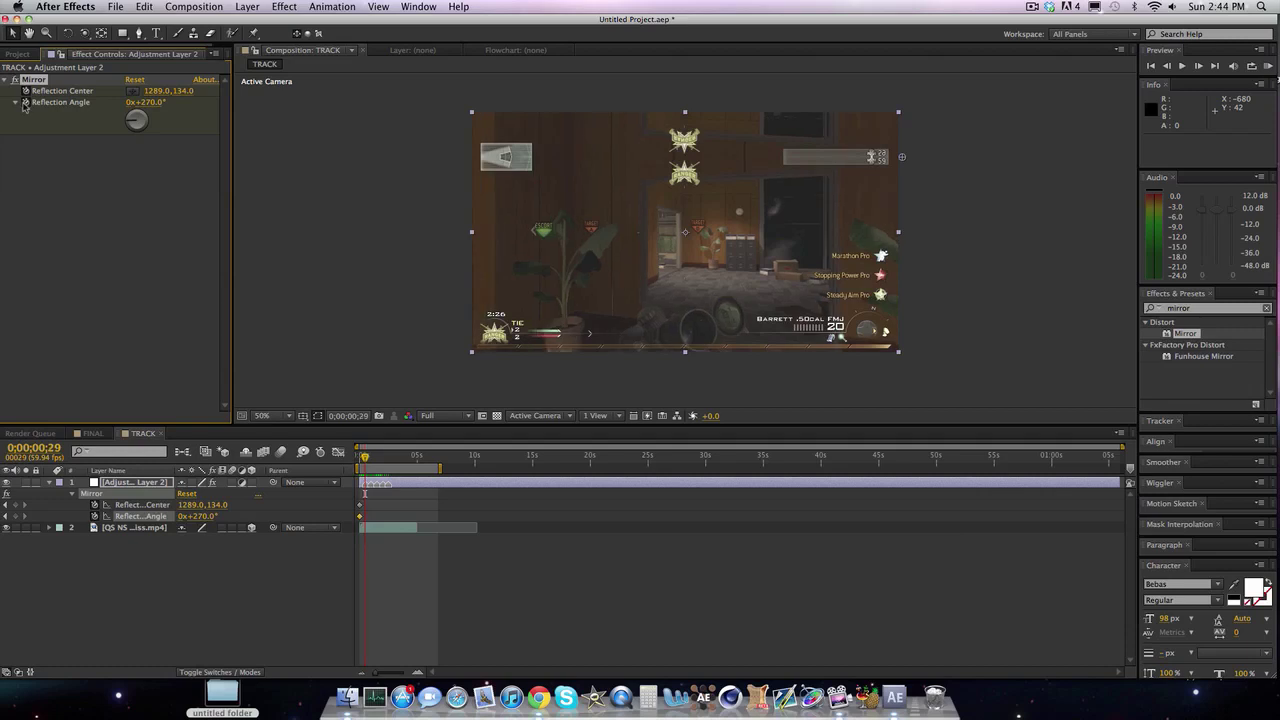
click(15, 505)
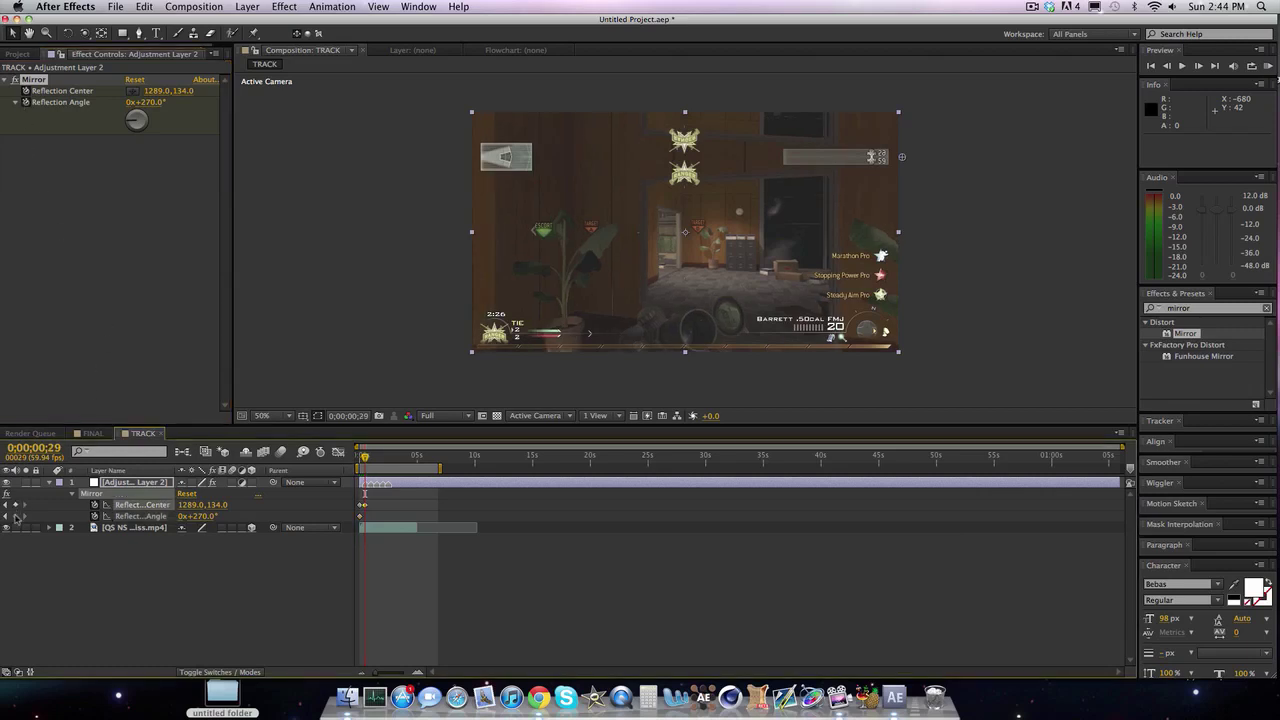
click(15, 516)
key(shift+Page_Down)
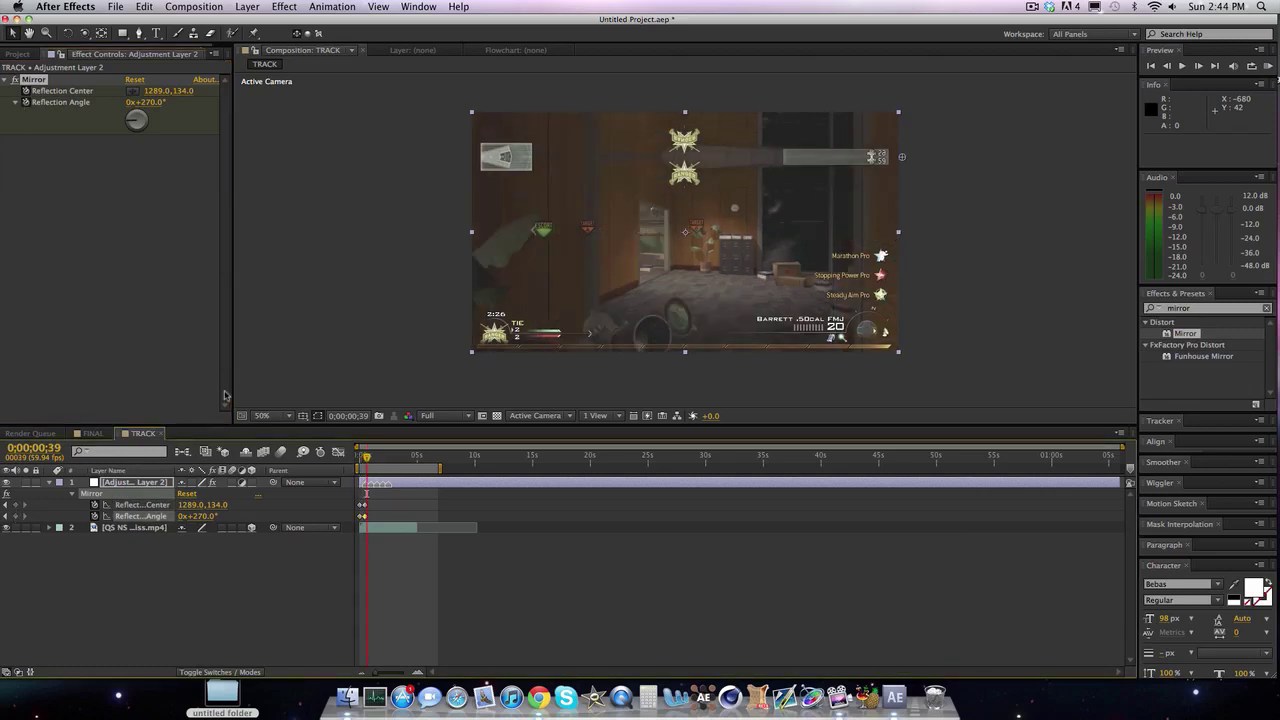
click(145, 102)
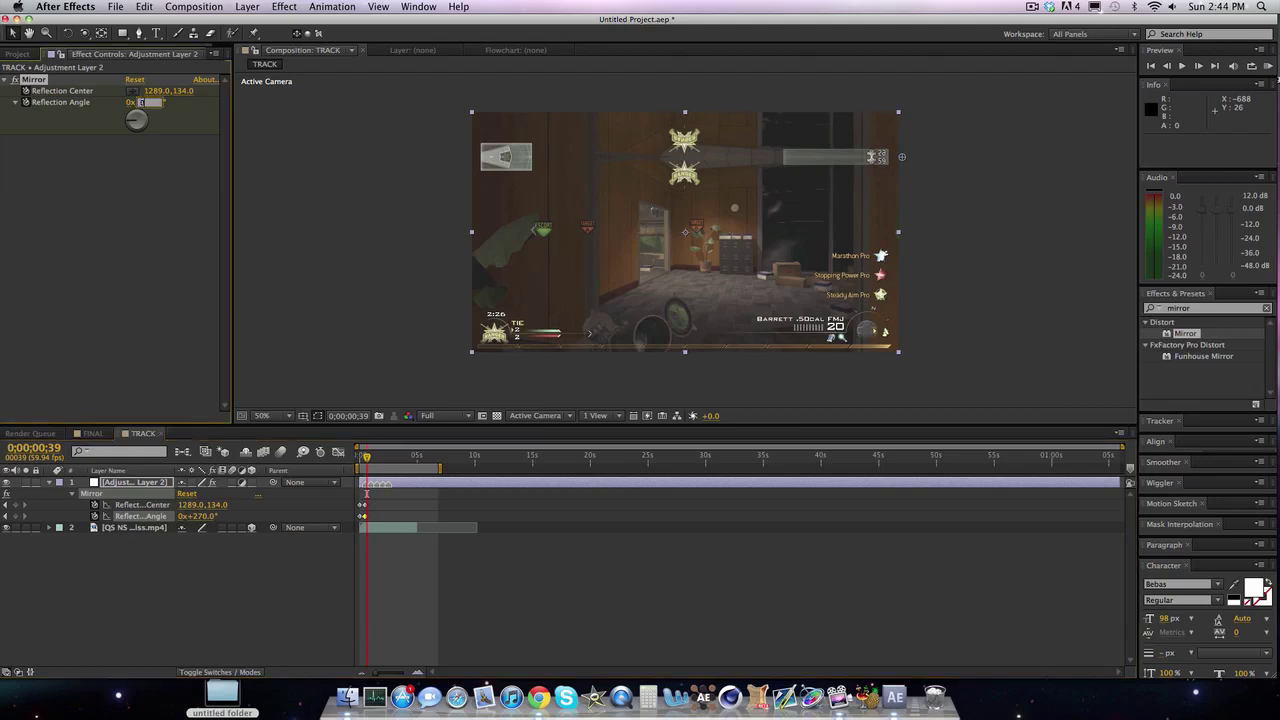
text(0)
key(Return)
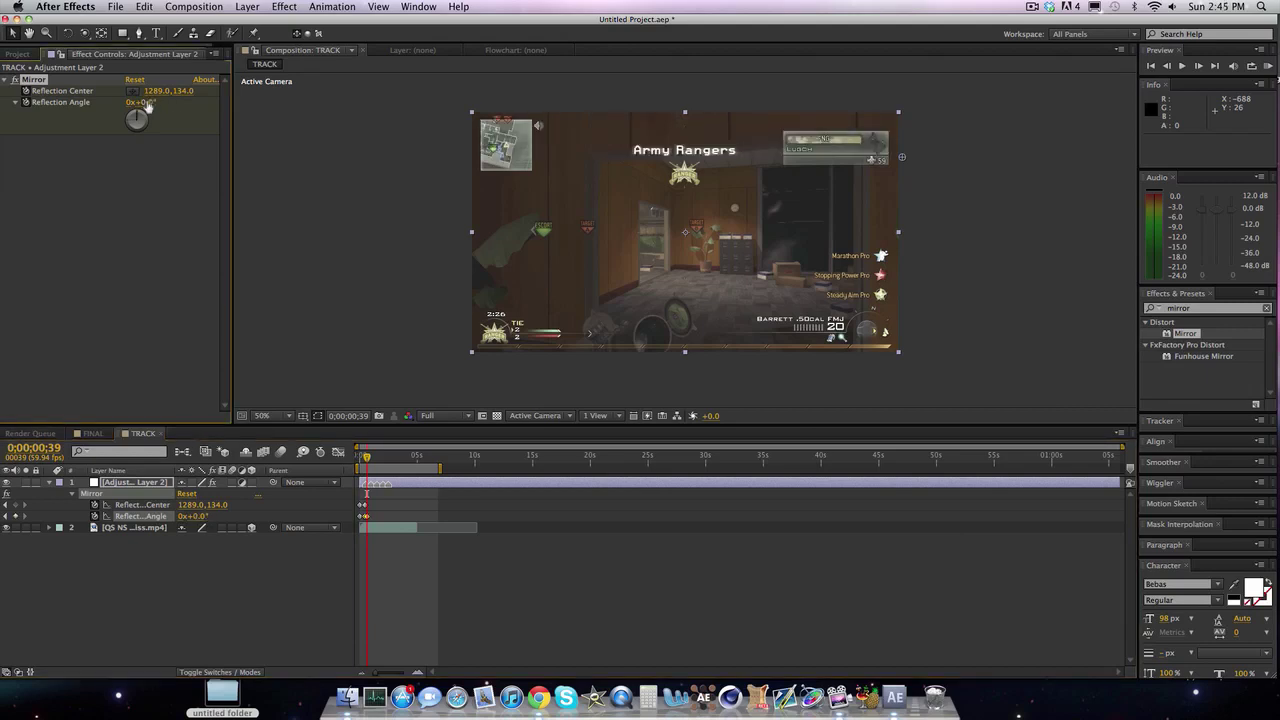
Step: Set Reflection Angle to 0° at 0;00;00;30, one frame after the 0;00;00;29 keyframe
key(shift+Page_Down)
key(shift+Page_Down)
key(shift+Page_Down)
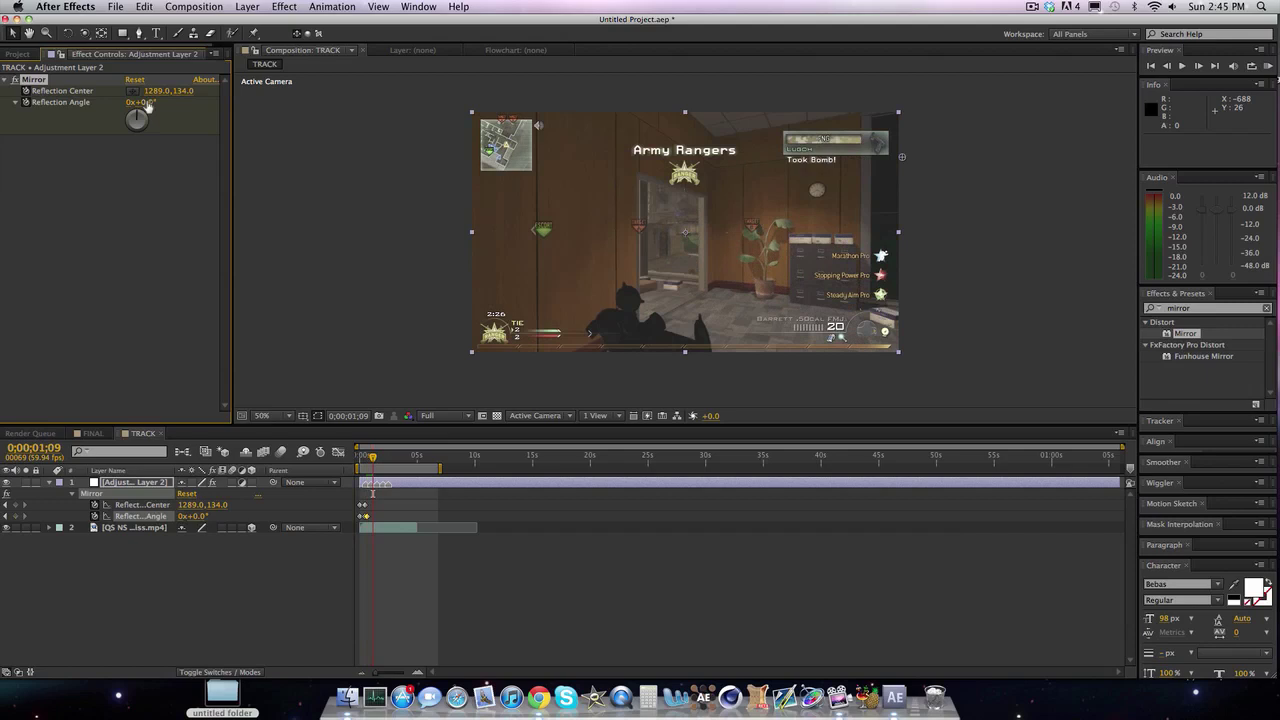
key(shift+Page_Up)
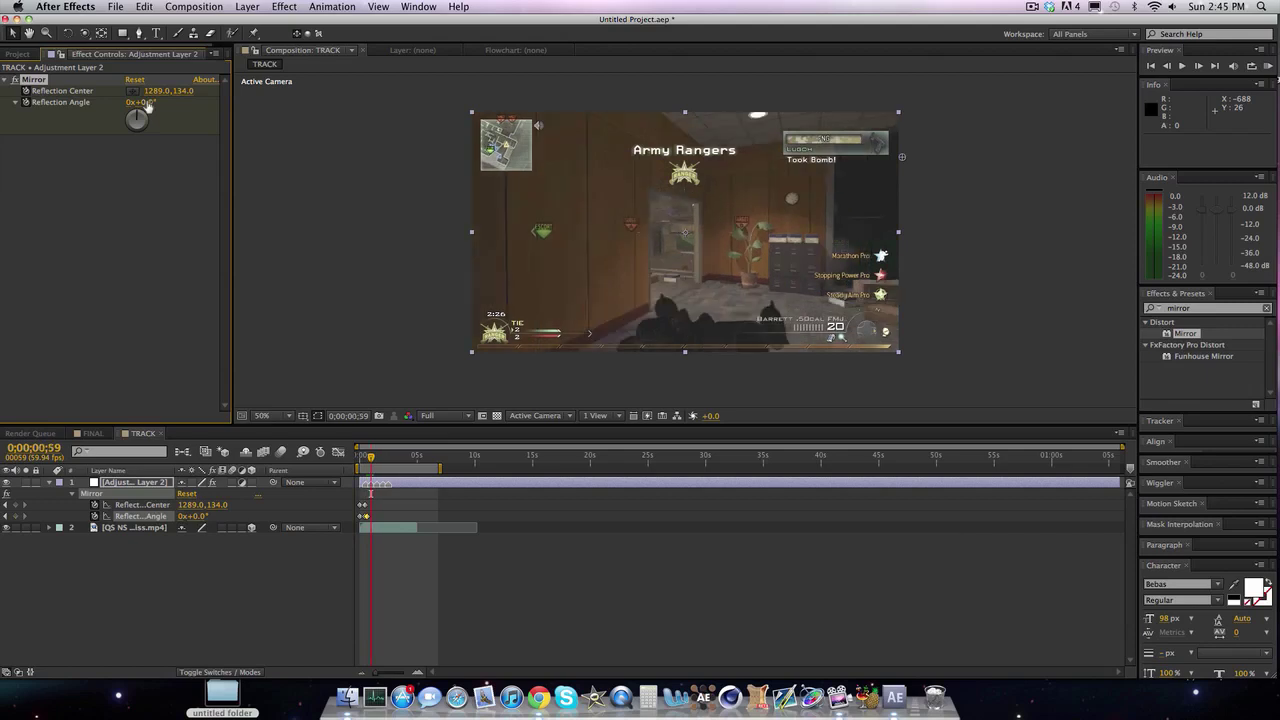
key(shift+Page_Up)
key(shift+Page_Up)
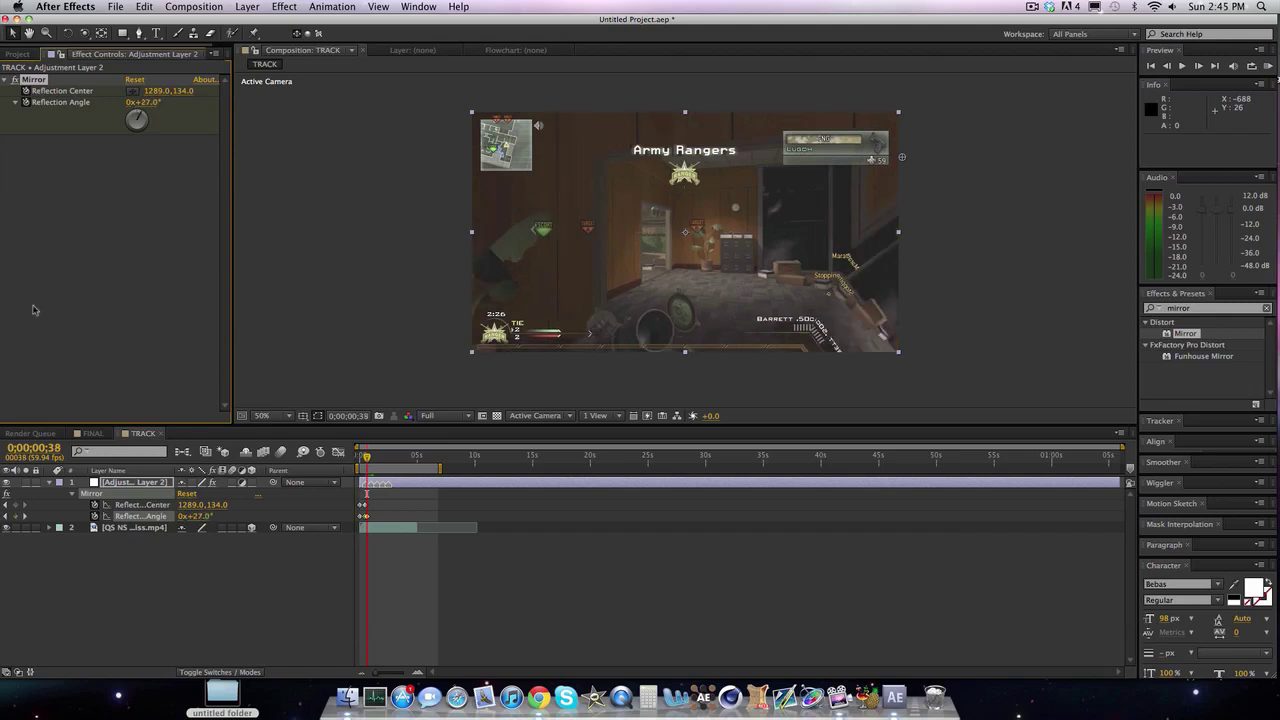
click(7, 517)
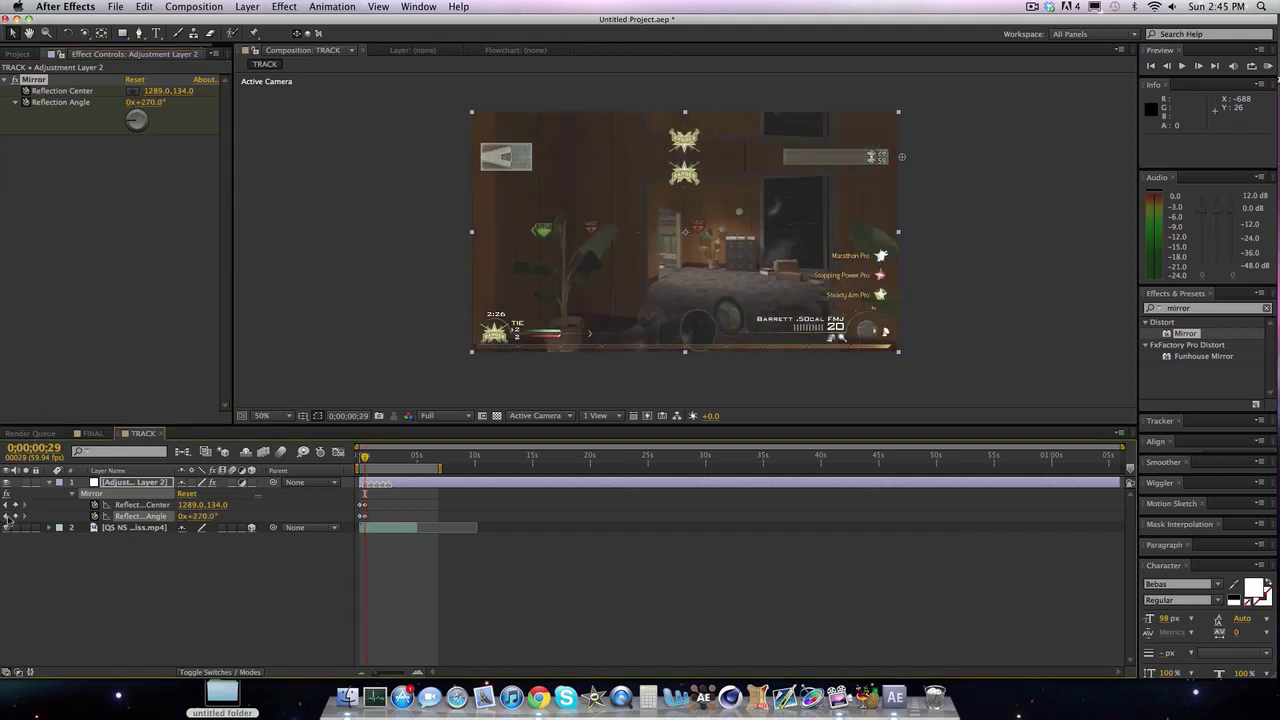
click(24, 517)
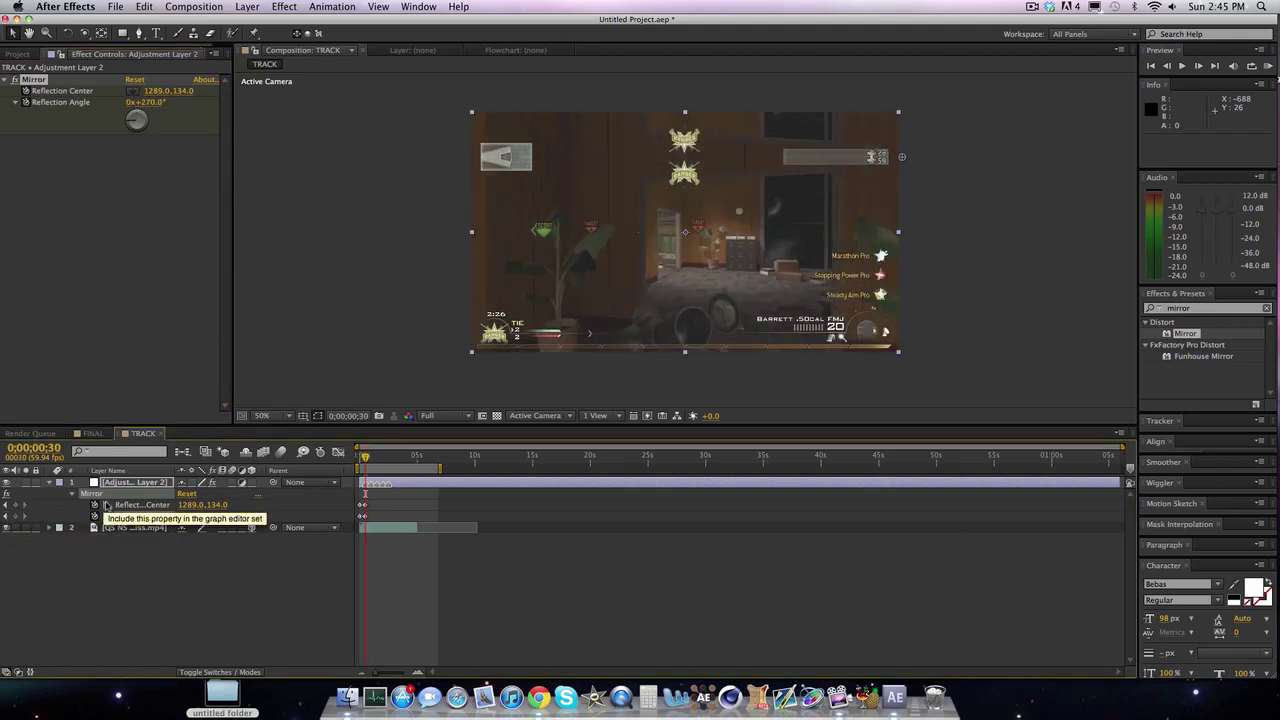
click(199, 517)
text(0)
key(Return)
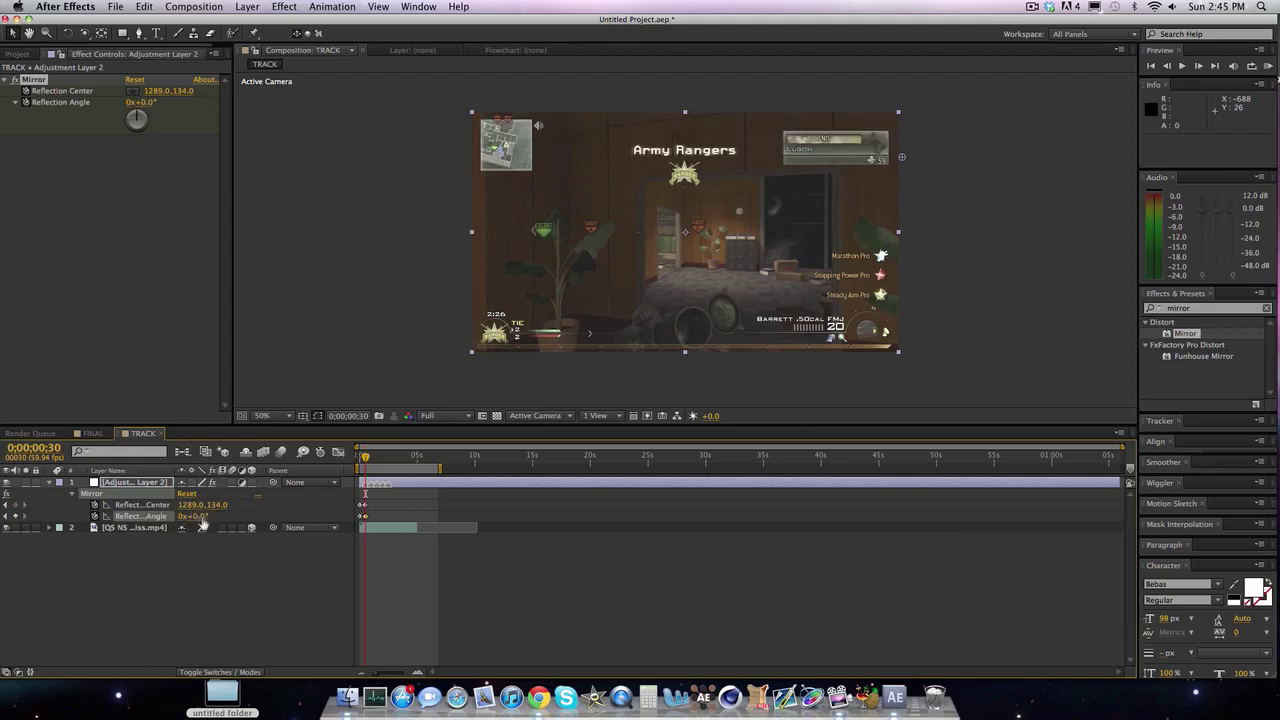
Step: Preview the flip, then add Reflection Center and Angle keyframes at 0;00;00;59 and step onto the beat
key(space)
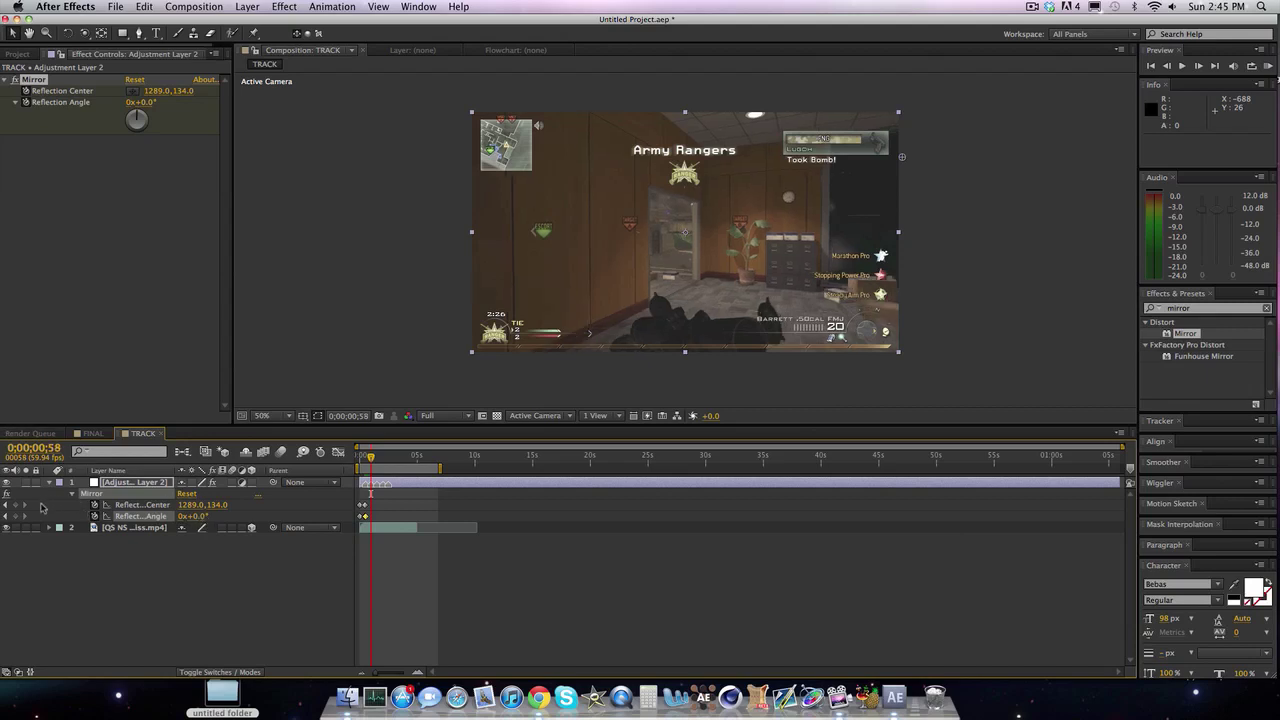
click(4, 515)
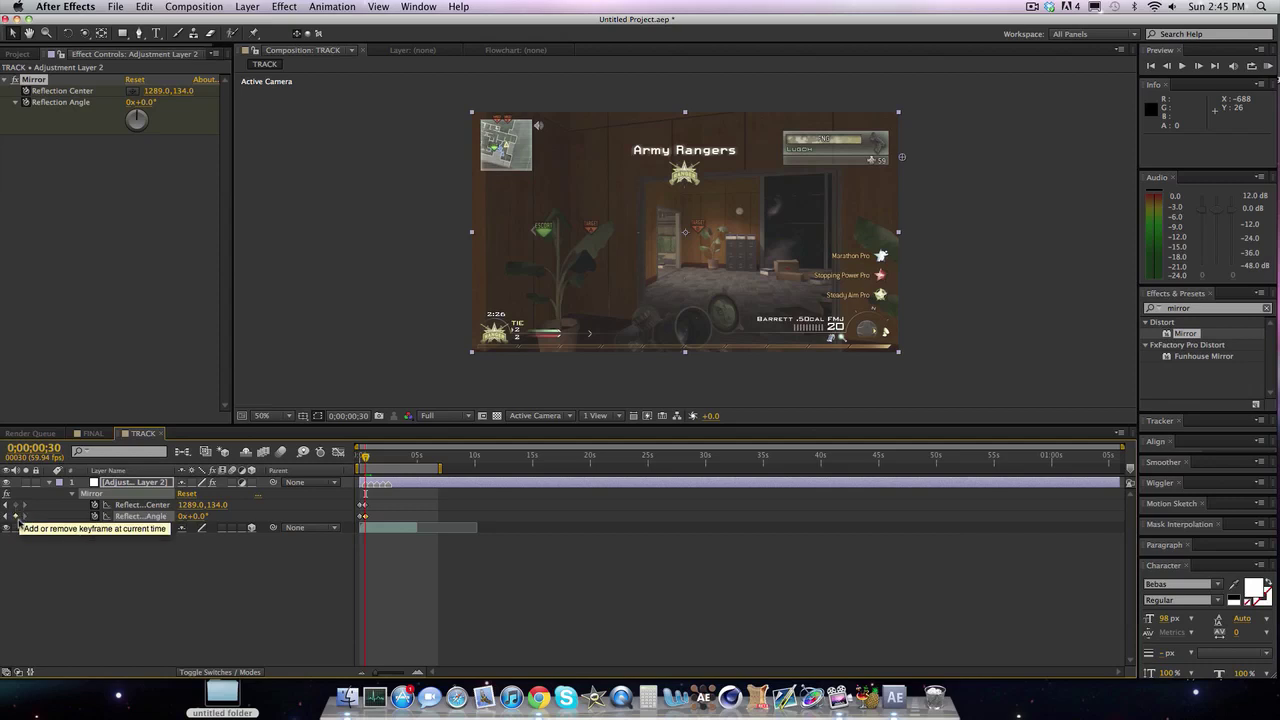
key(space)
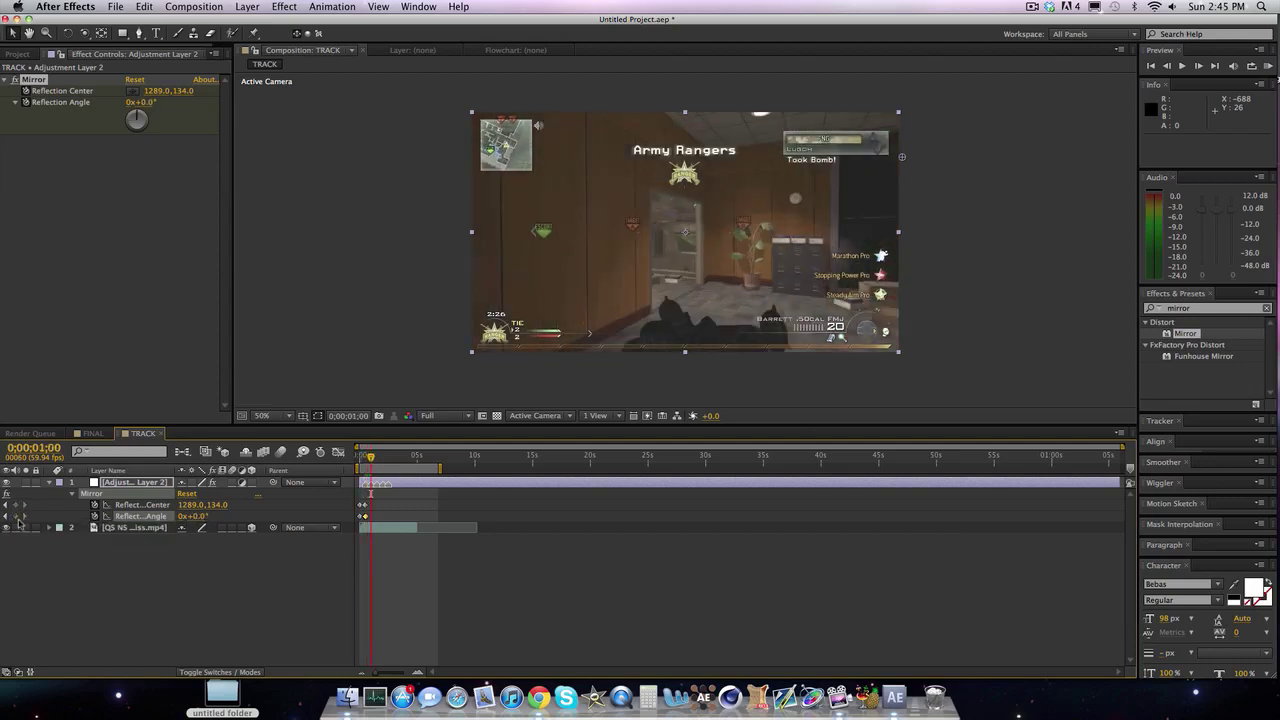
click(18, 522)
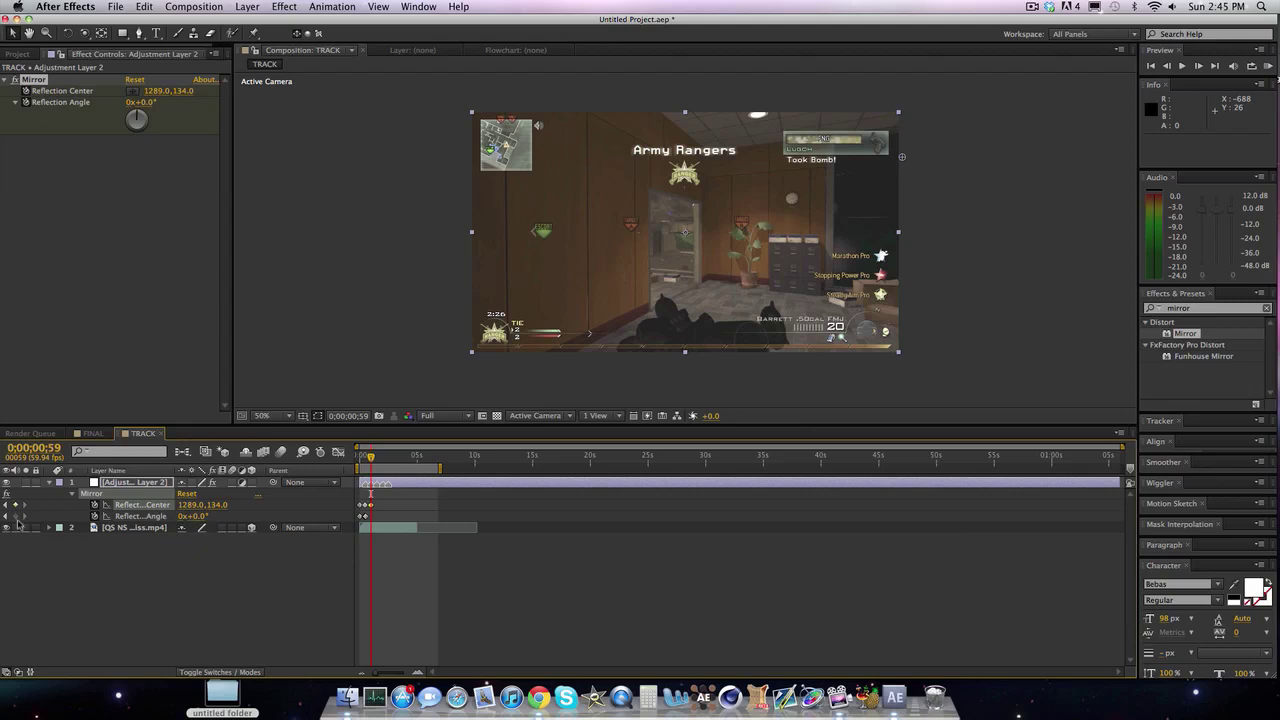
click(16, 517)
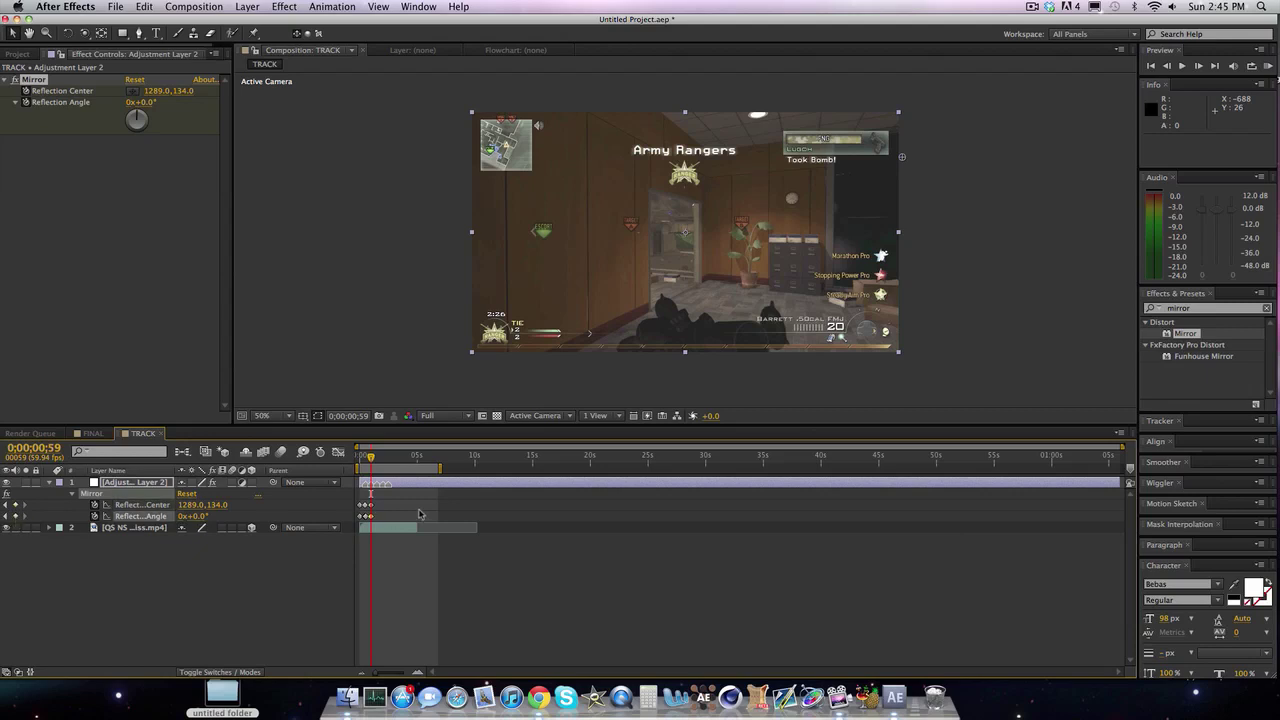
key(Page_Down)
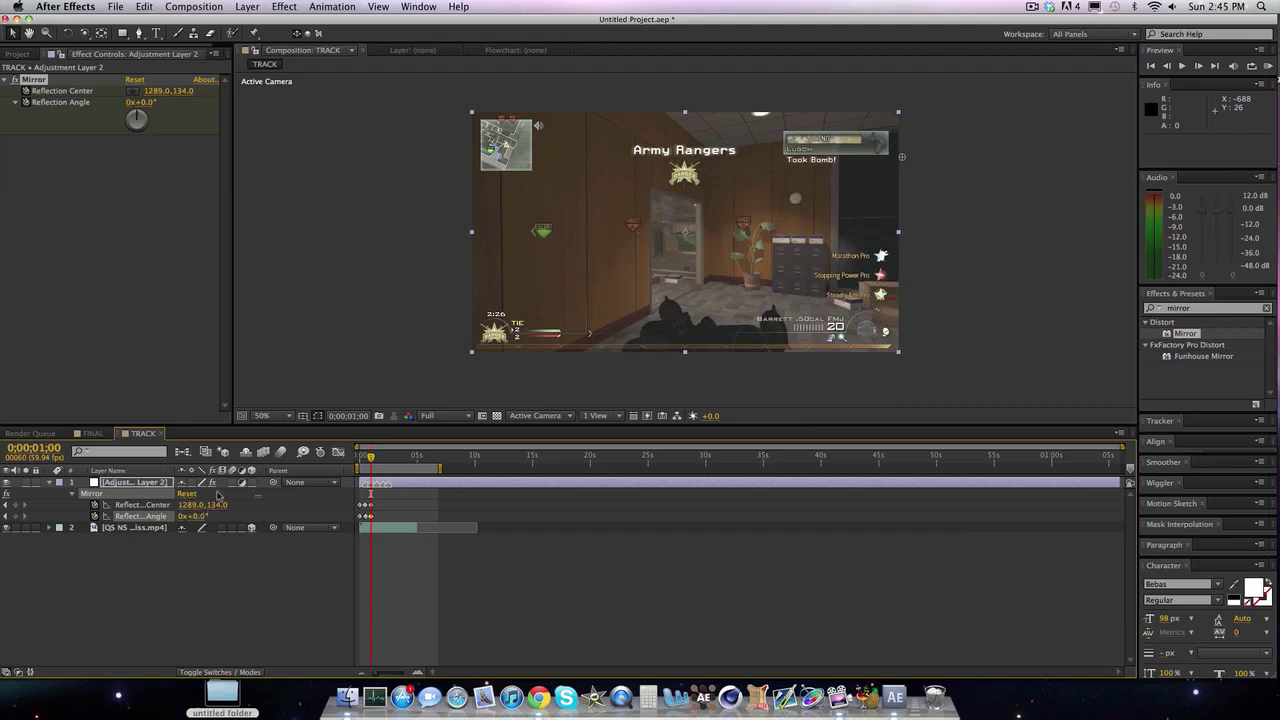
click(131, 91)
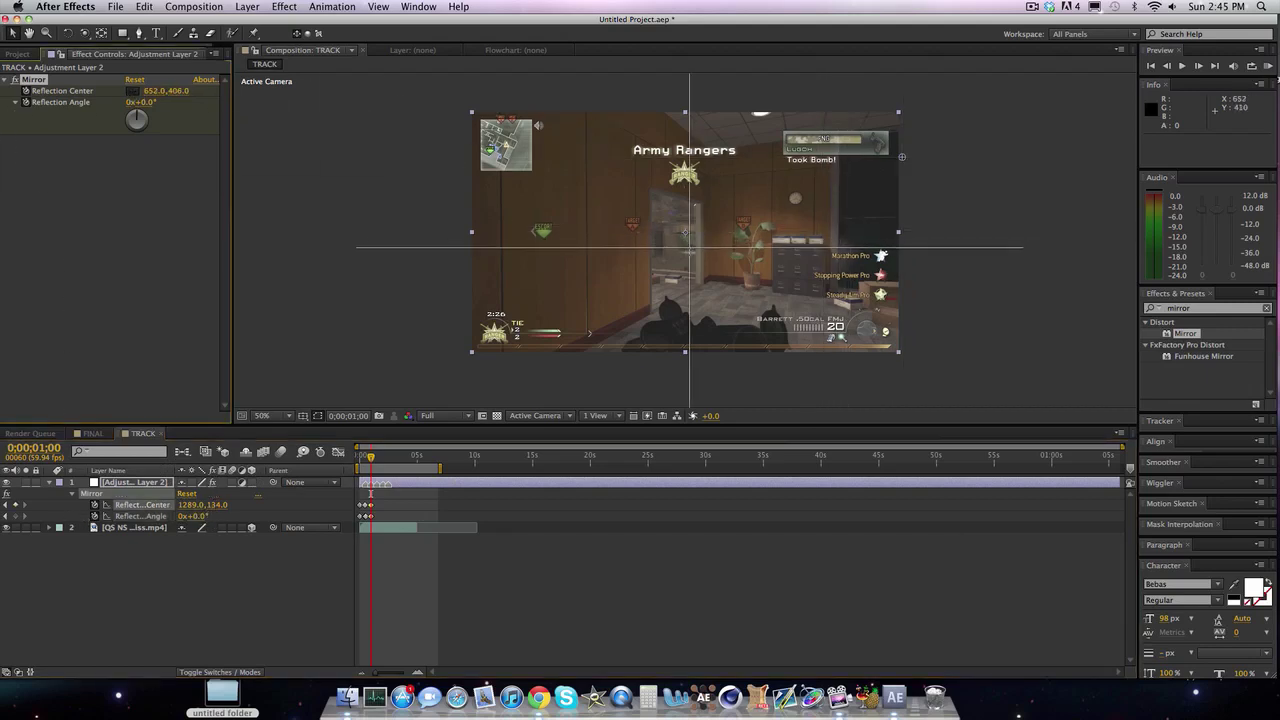
Step: At 0;00;01;00 set the reflection center to 640,600 and the reflection angle to 90°
click(685, 312)
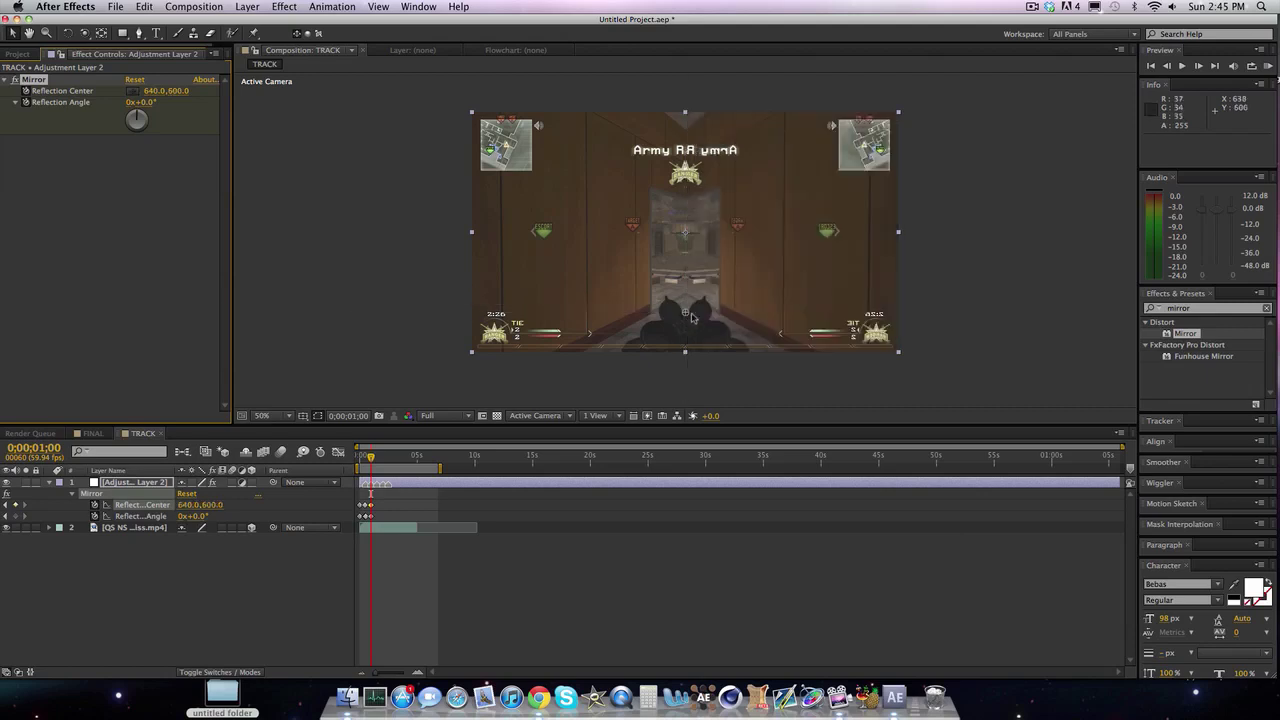
click(140, 102)
text(270)
key(Return)
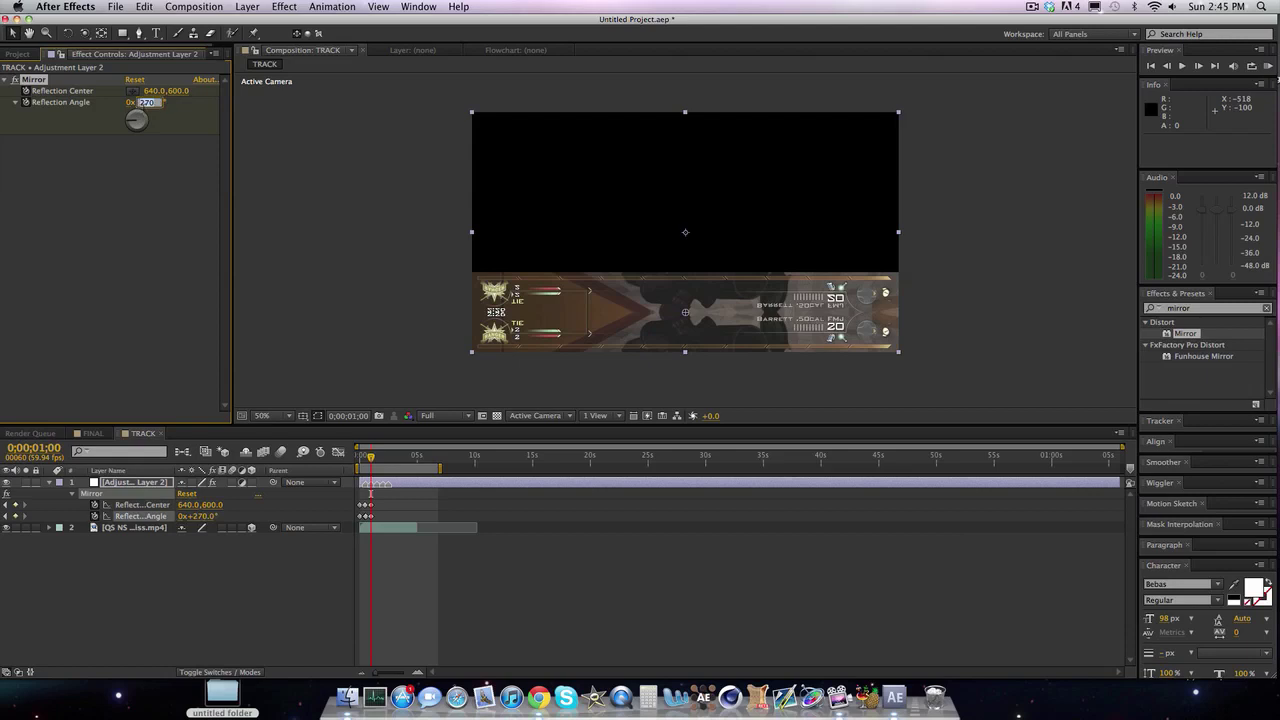
key(Return)
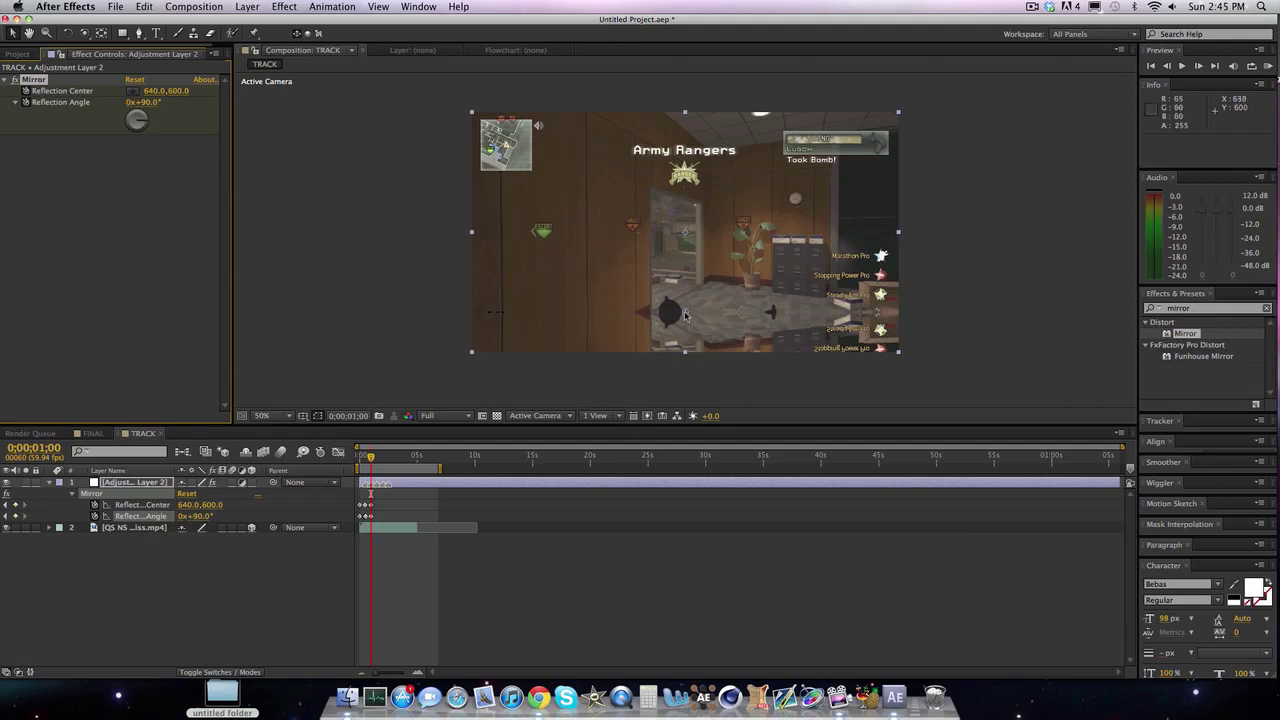
key(space)
key(space)
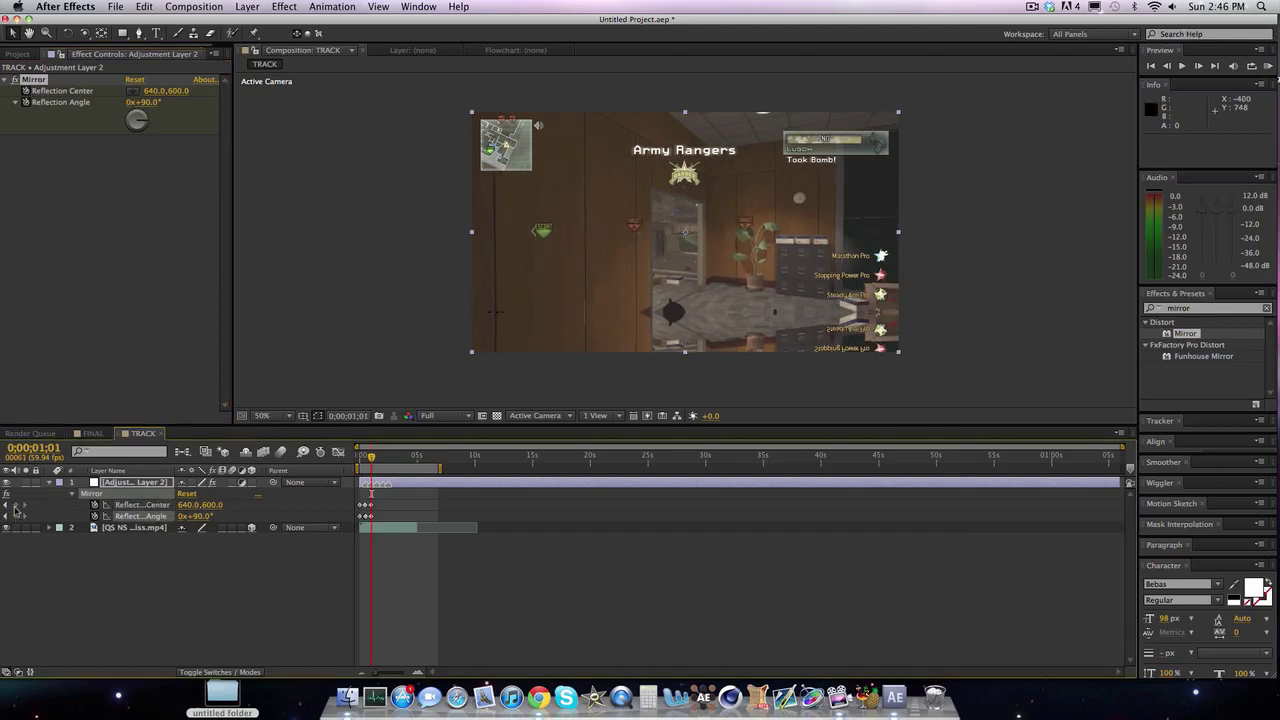
Step: Play to the beat at 0;00;01;29 and keyframe Mirror Reflection Center 640,600 and Angle 90°
key(space)
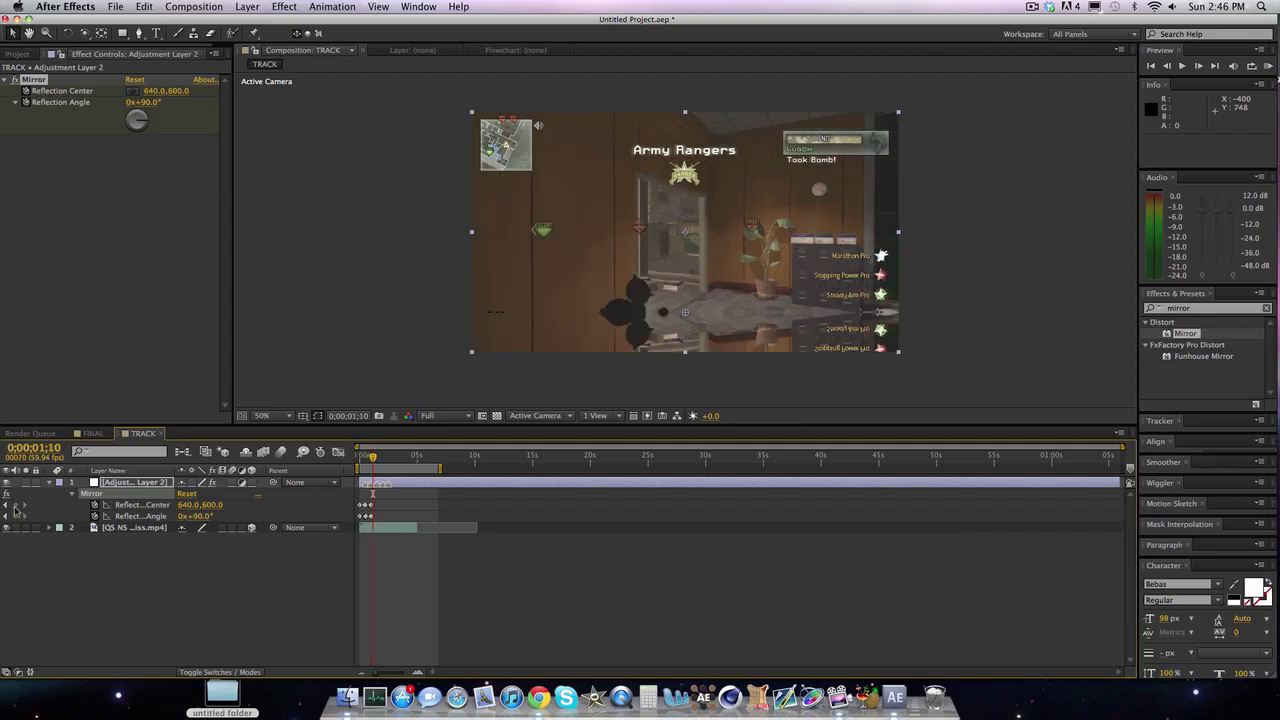
click(15, 505)
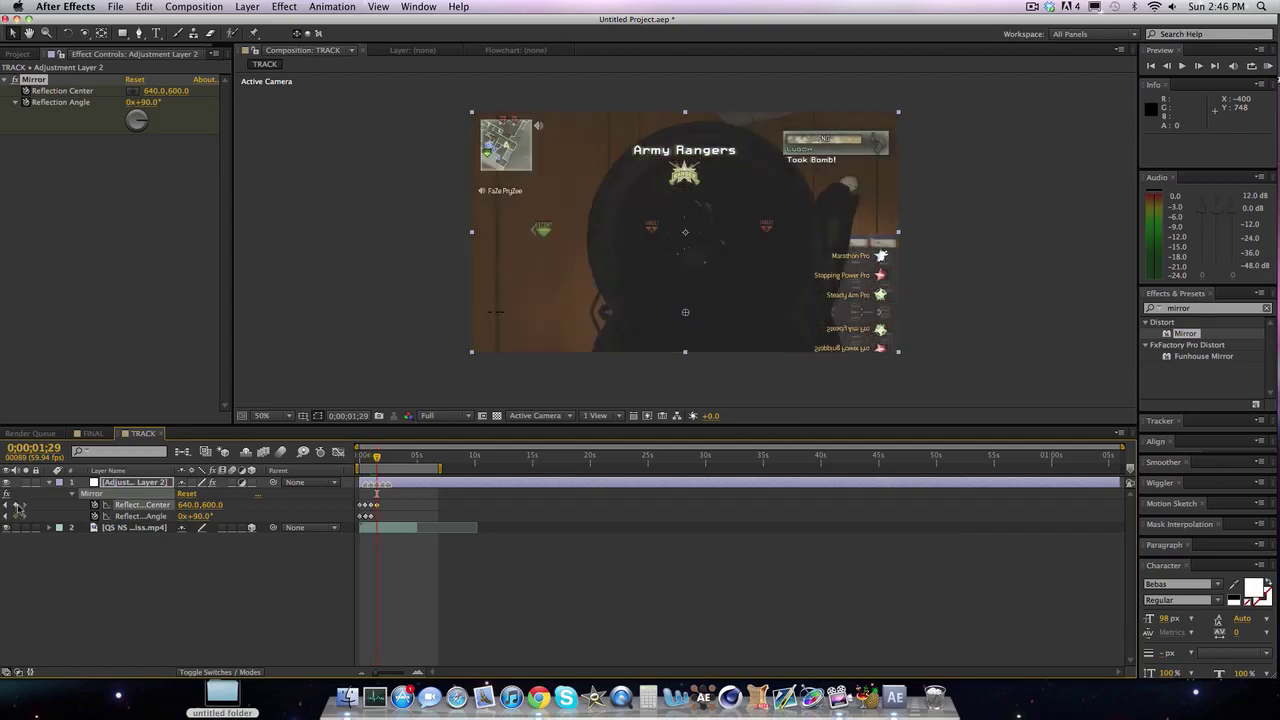
click(15, 516)
Step: Step frames and jump between keyframes to confirm the 0;00;01;29 Mirror keyframes hold
key(Page_Down)
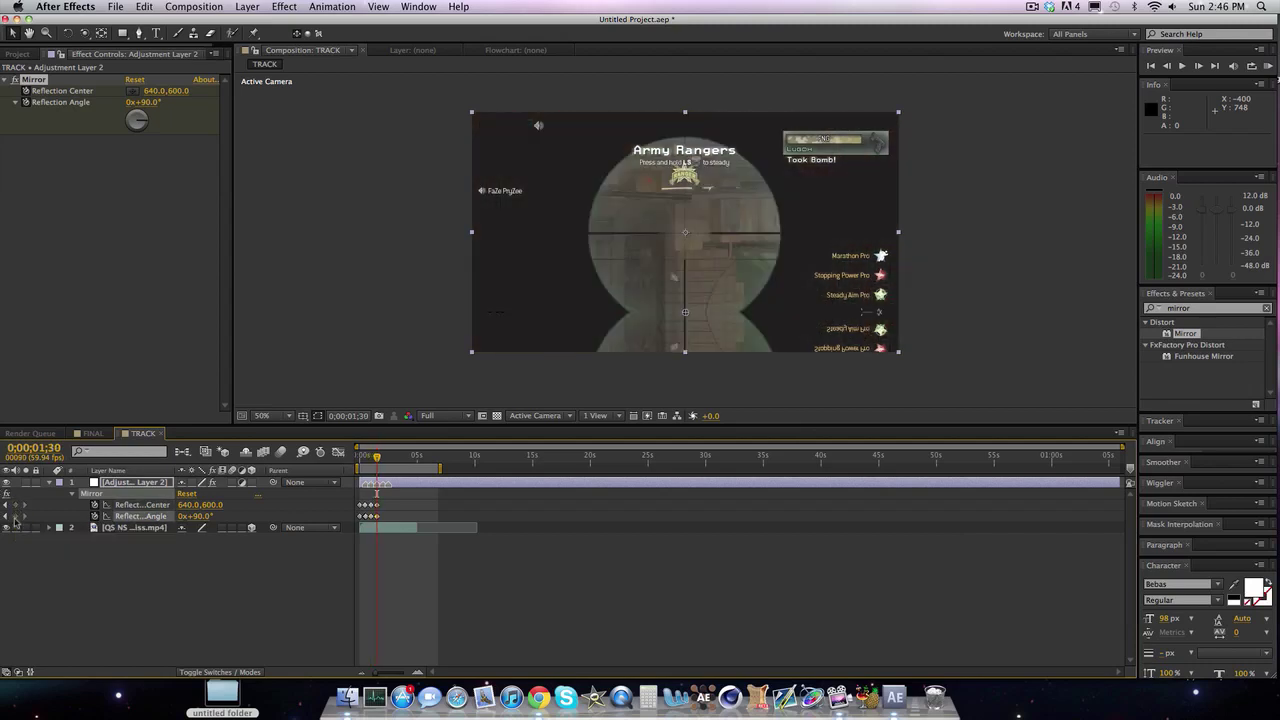
key(Page_Up)
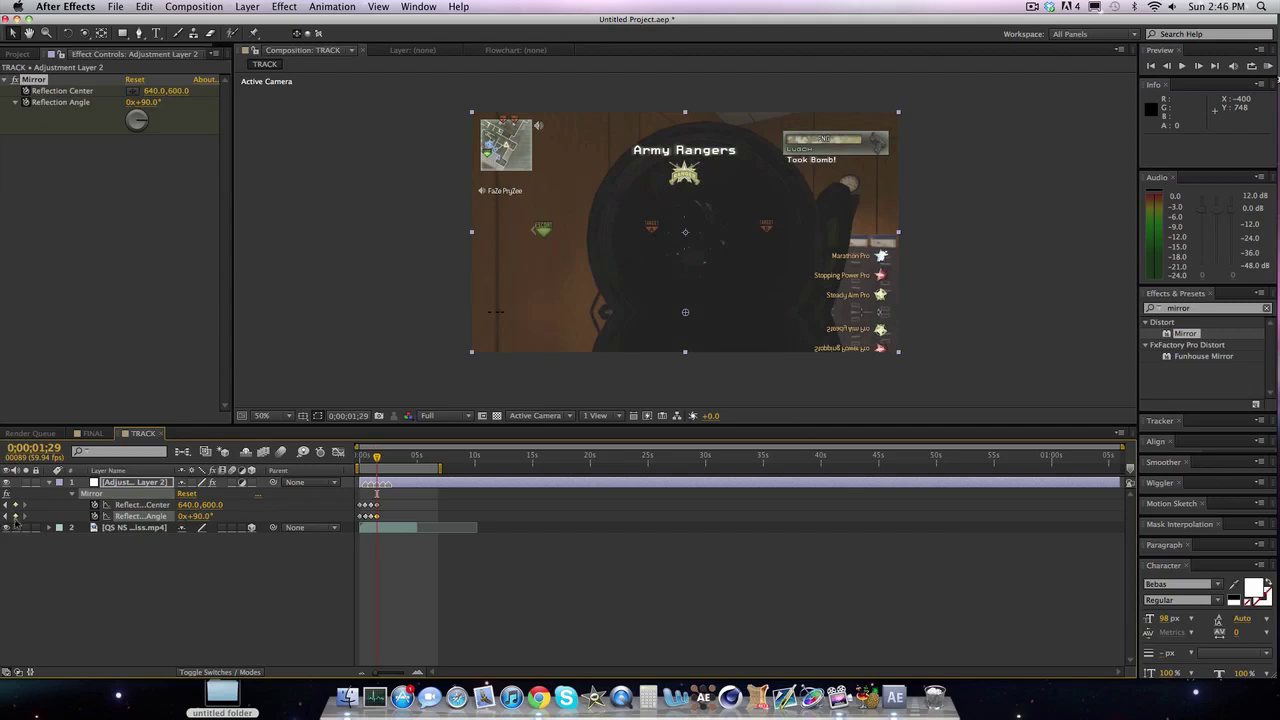
key(j)
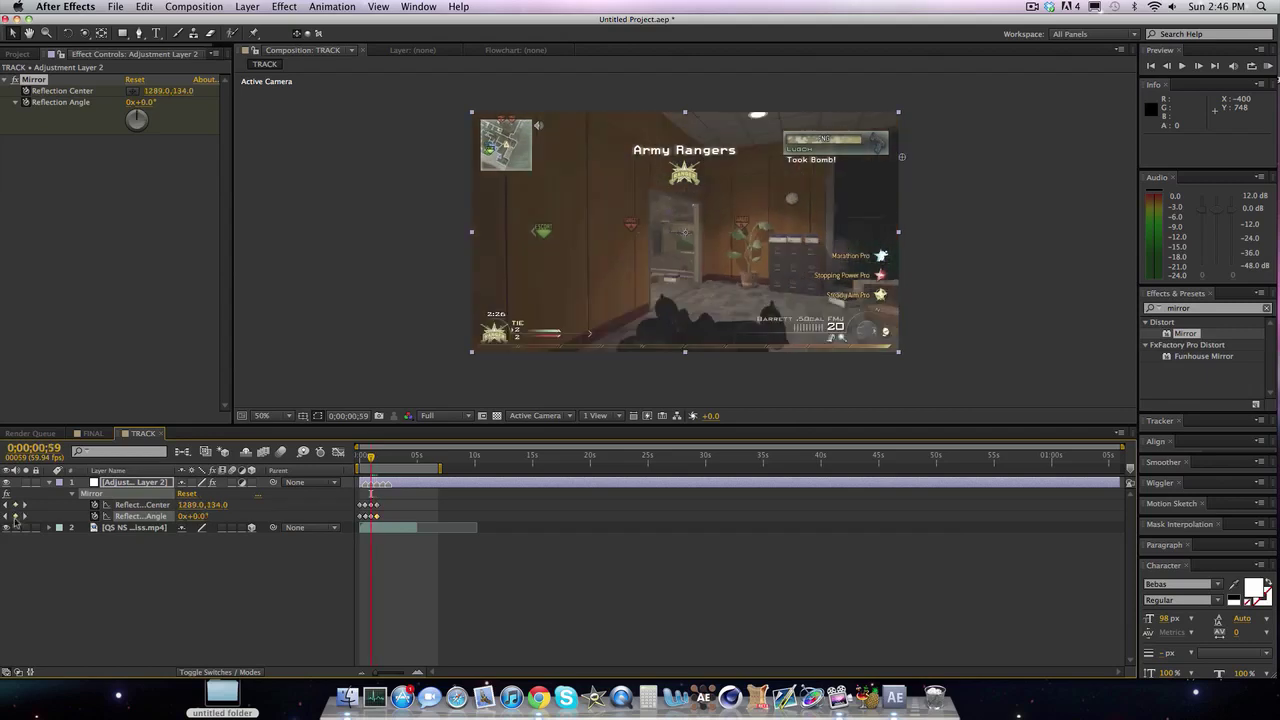
key(k)
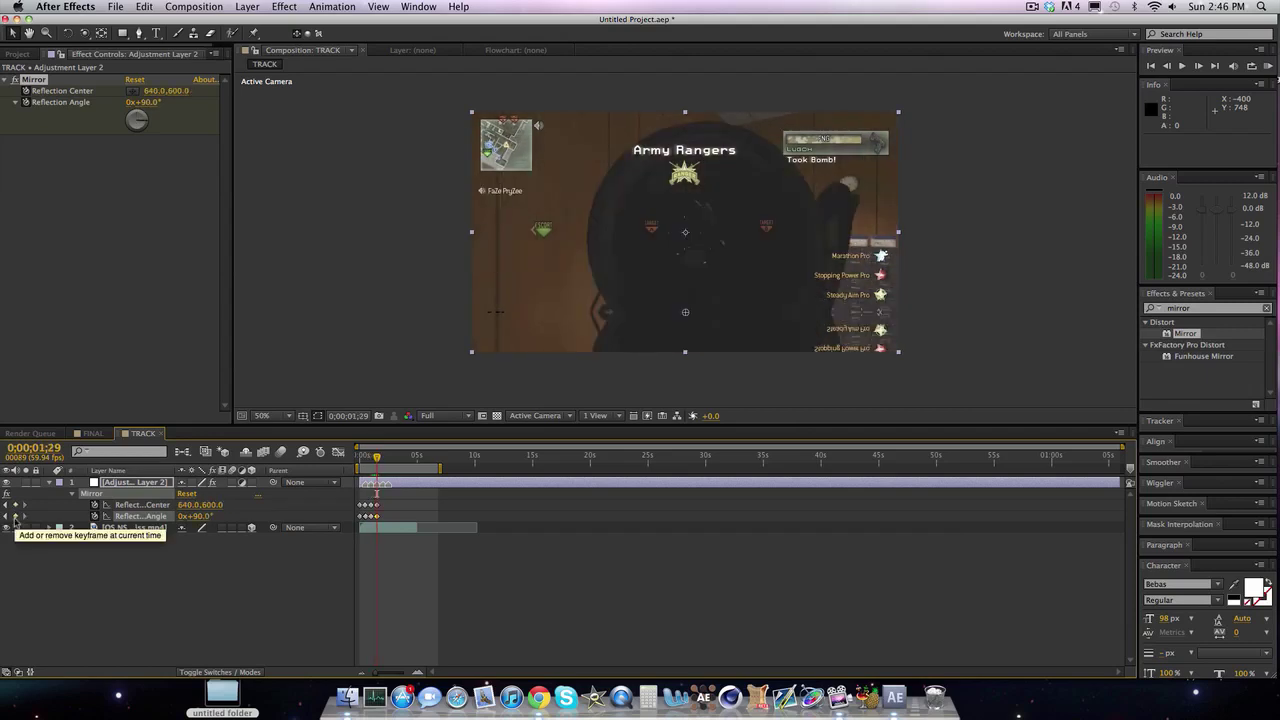
click(376, 505)
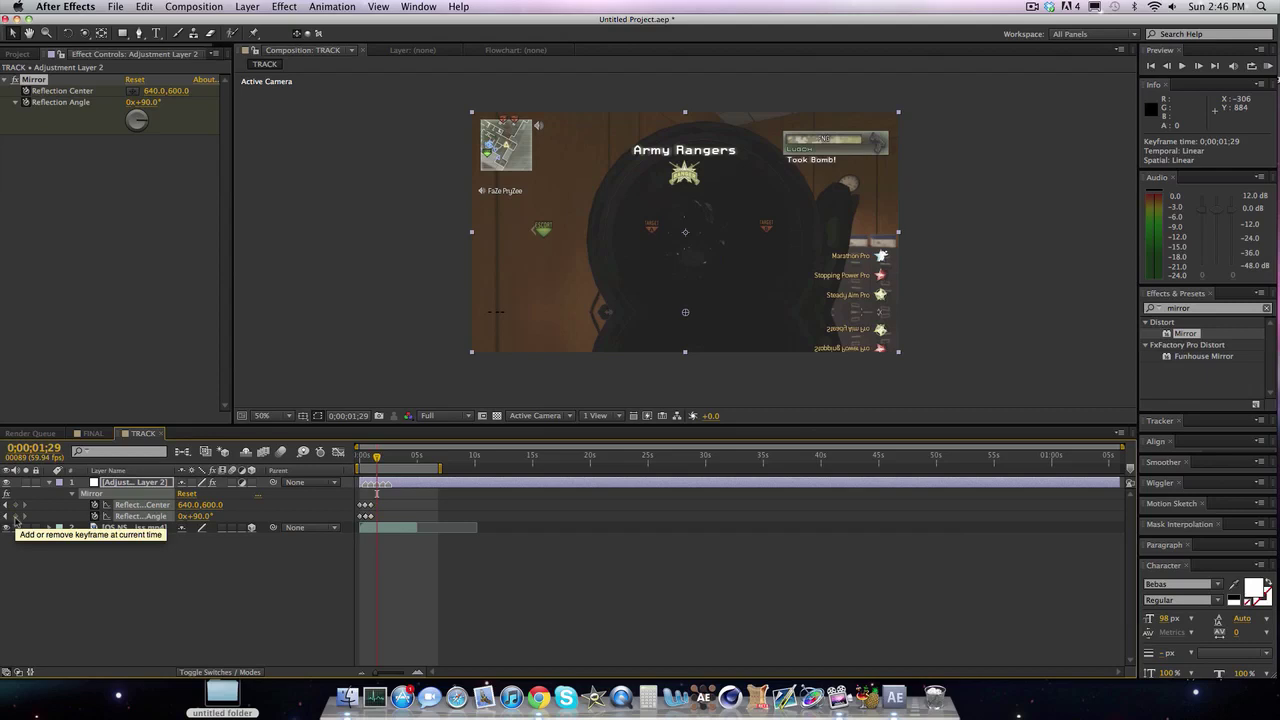
key(Page_Up)
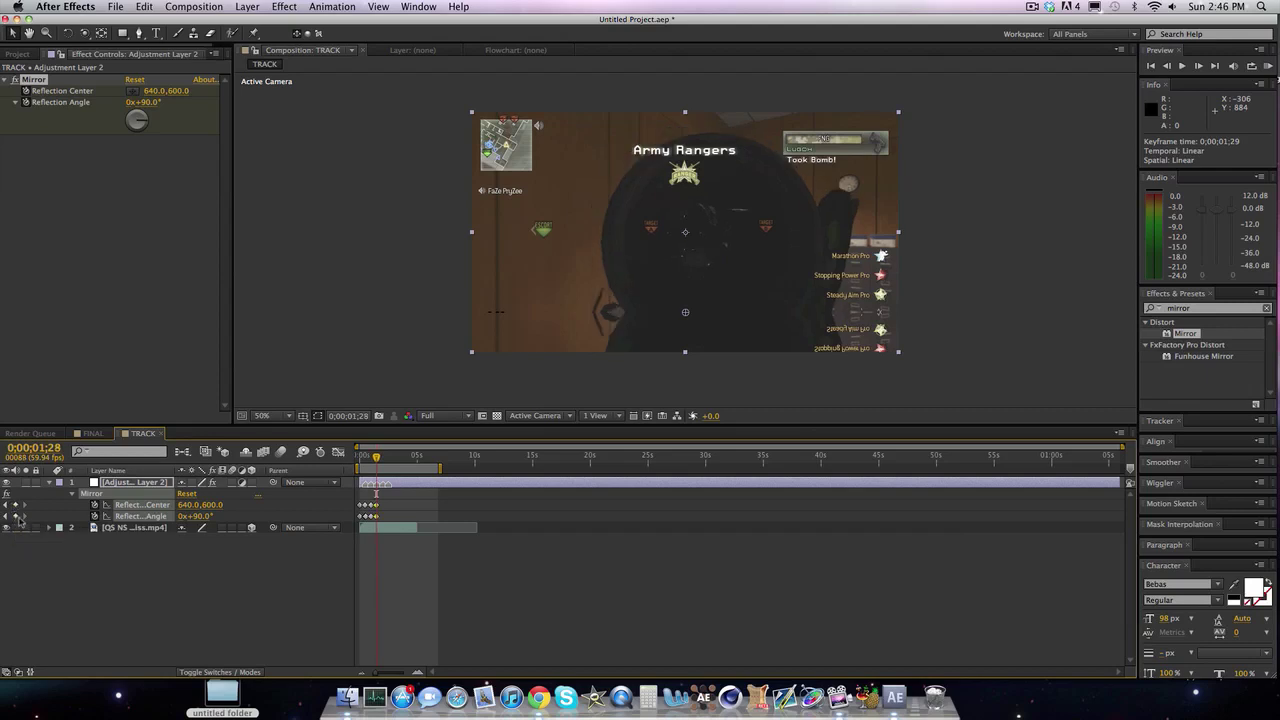
key(Page_Down)
Step: Set the Mirror Reflection Center to 1076,358 and Reflection Angle to 0° for a four-way reflection
click(84, 566)
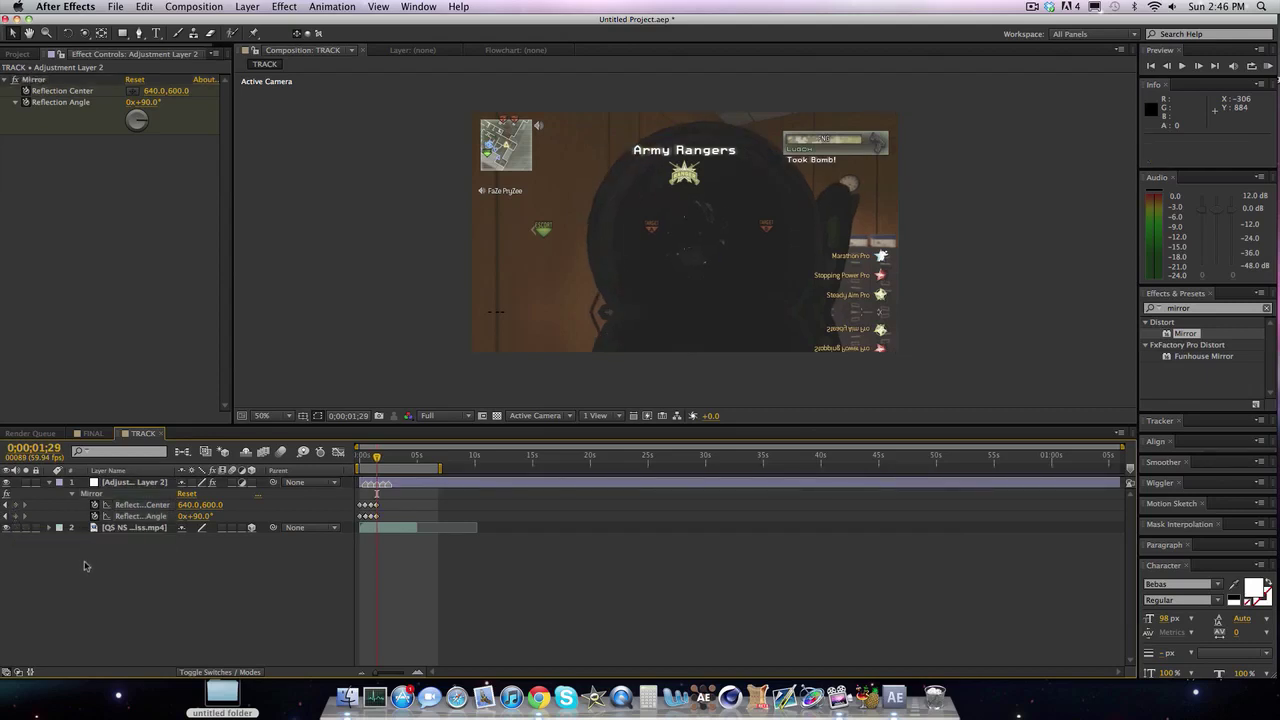
click(133, 91)
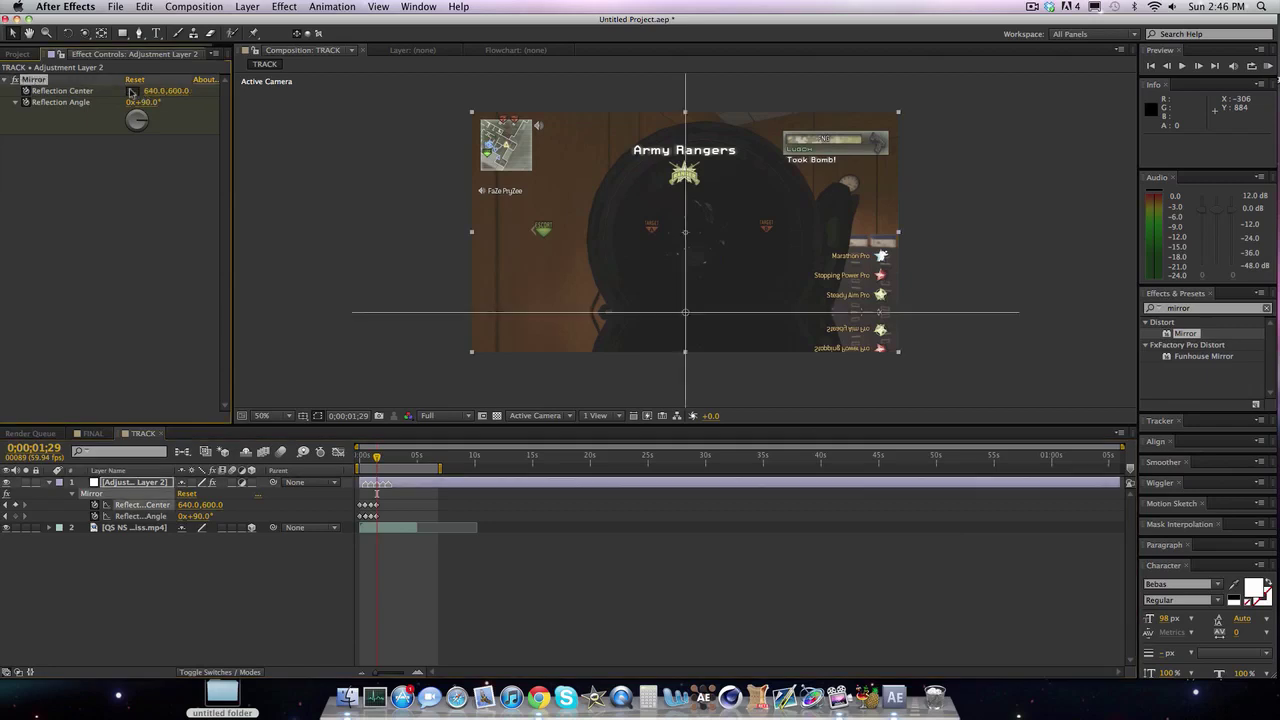
click(841, 237)
click(831, 234)
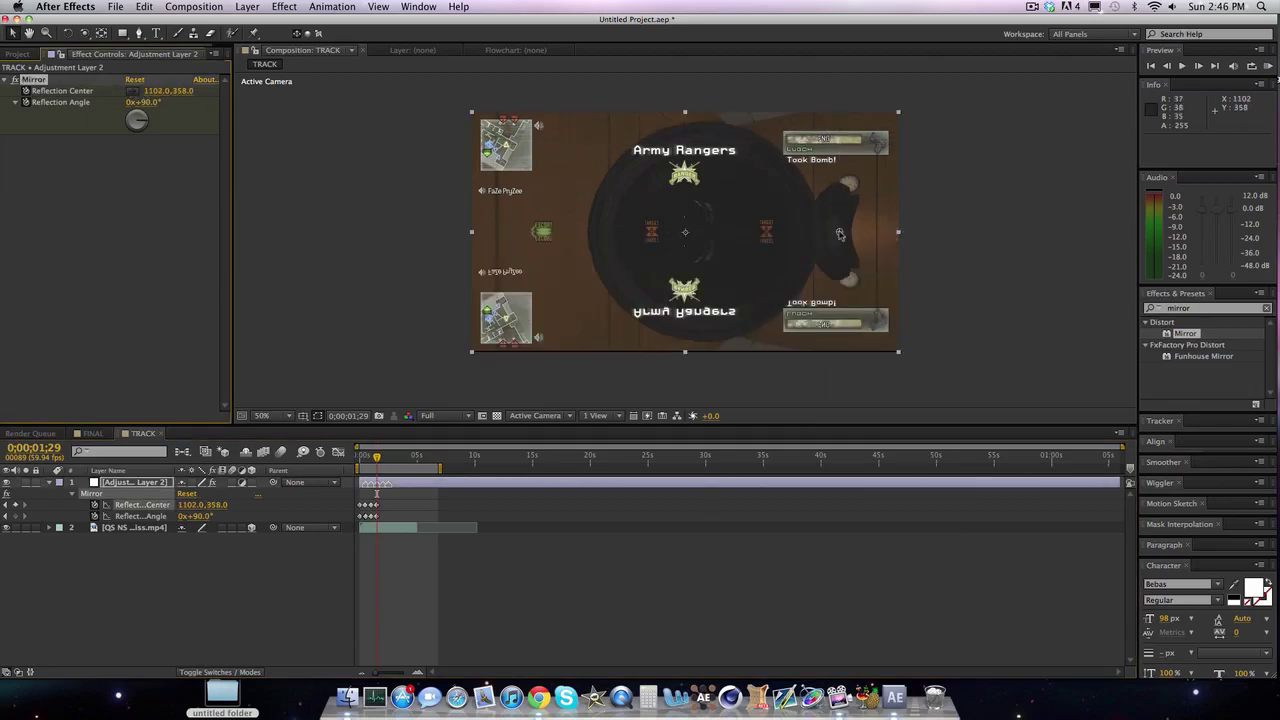
drag(831, 234, 830, 233)
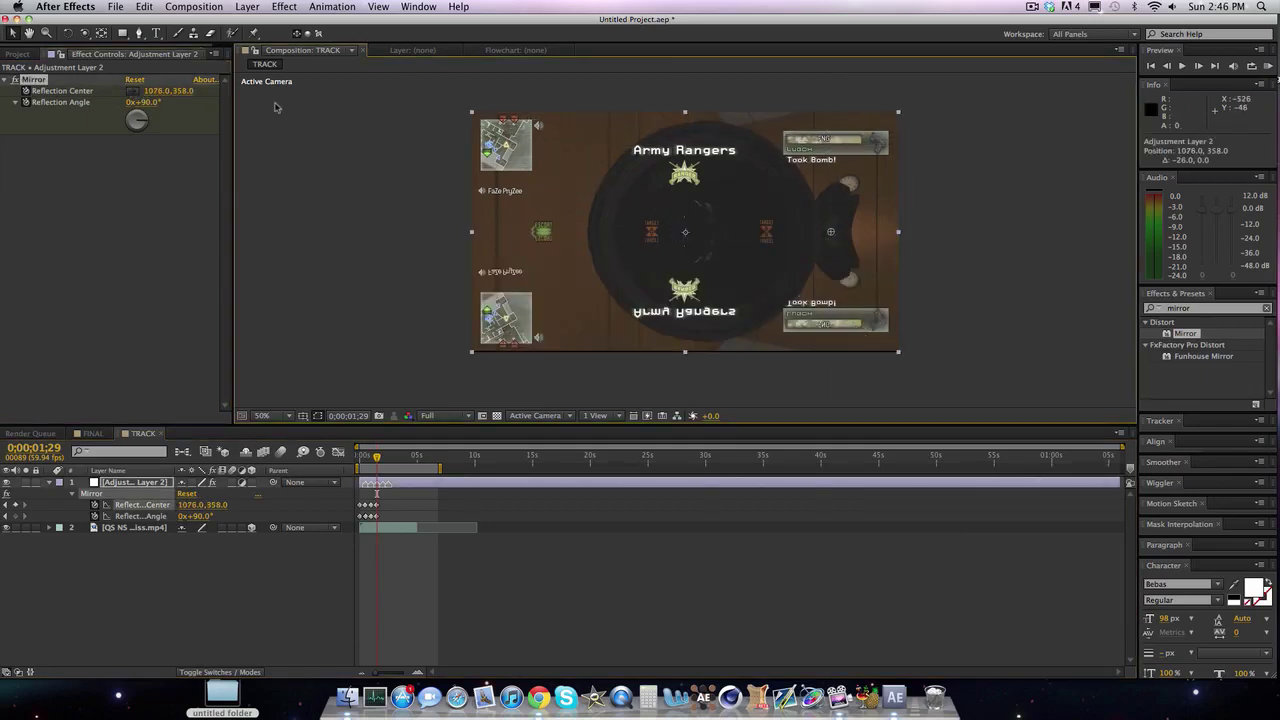
click(153, 104)
text(0)
key(Return)
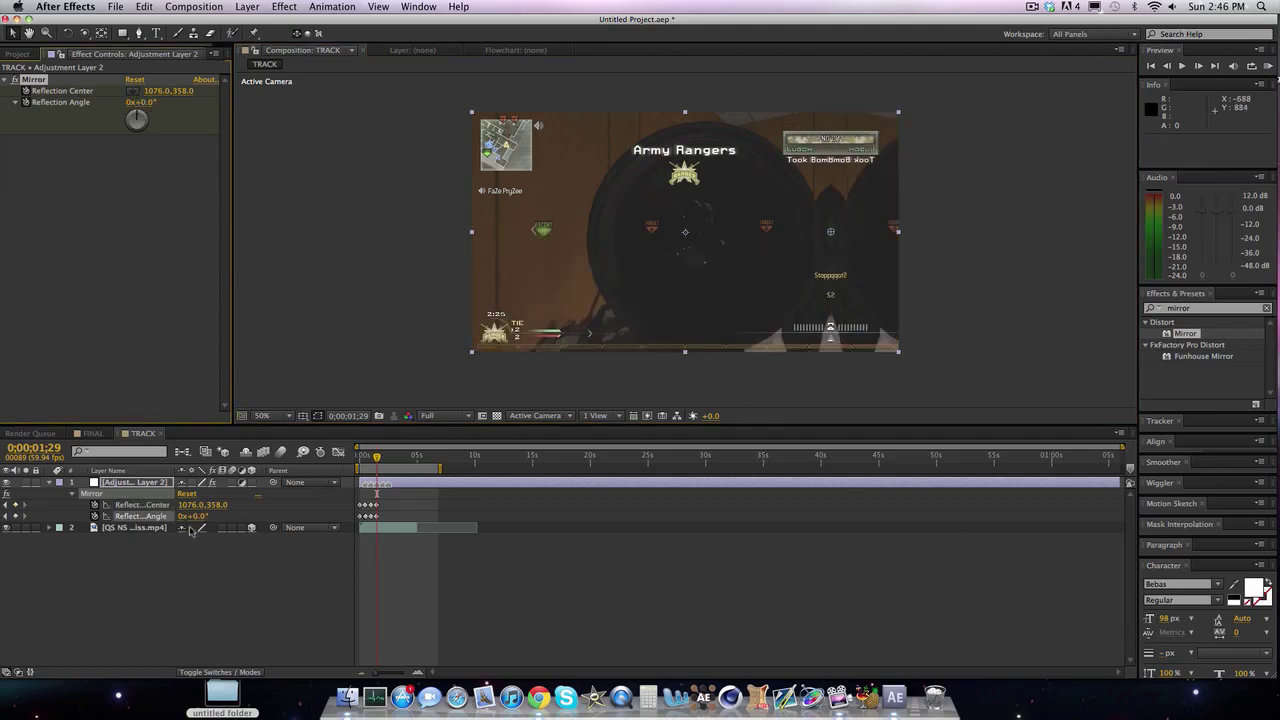
Step: Keyframe the Mirror at 0;00;01;58, then move its center to 1328,360 at 0;00;01;59 and preview
key(space)
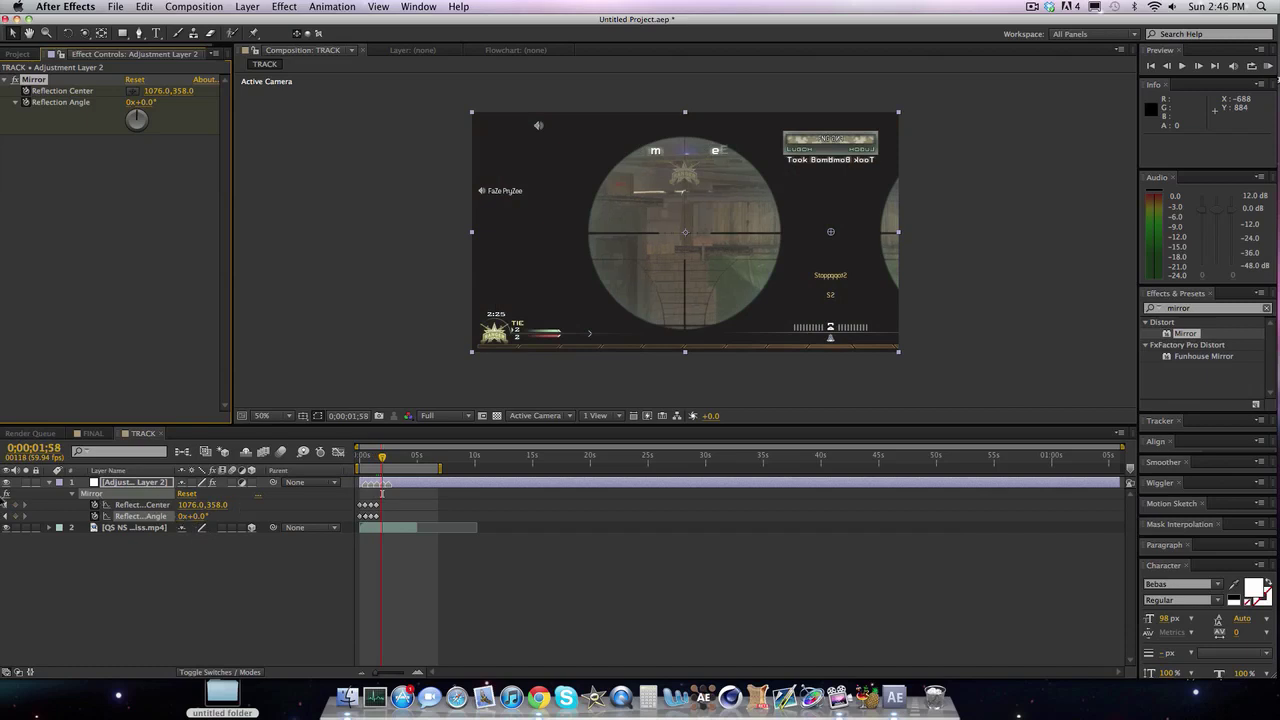
click(15, 505)
click(15, 516)
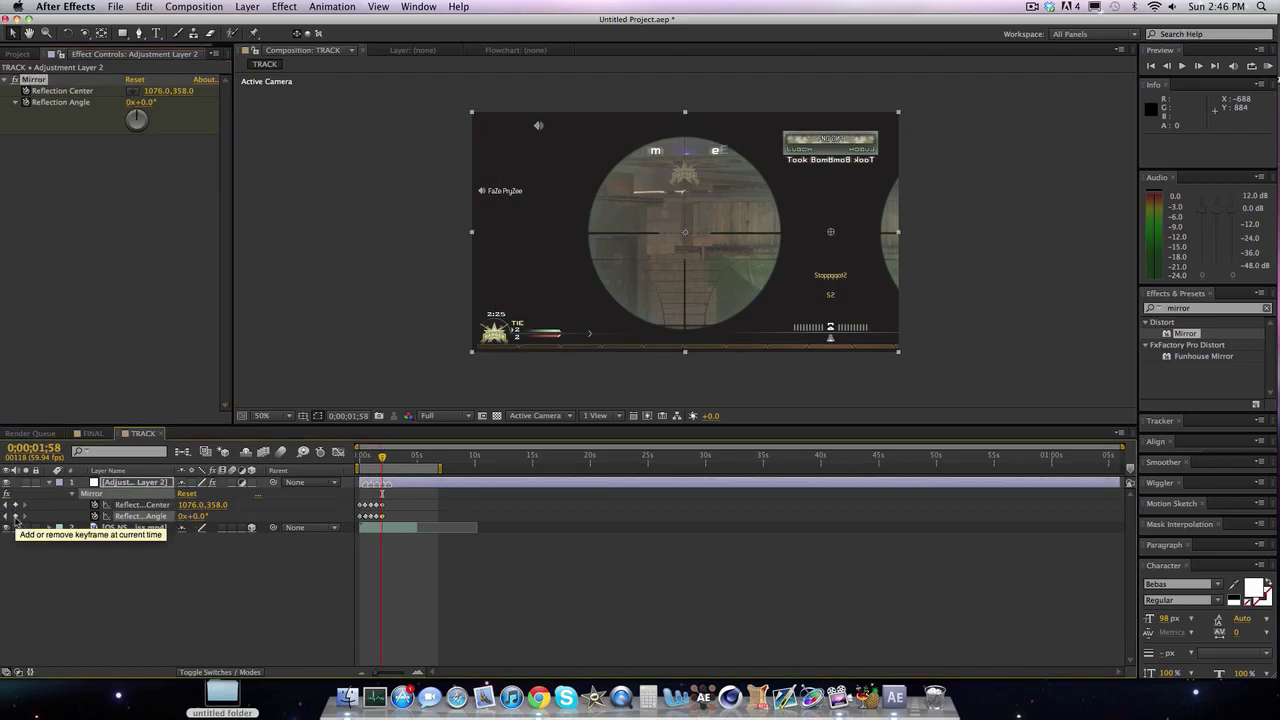
key(Page_Down)
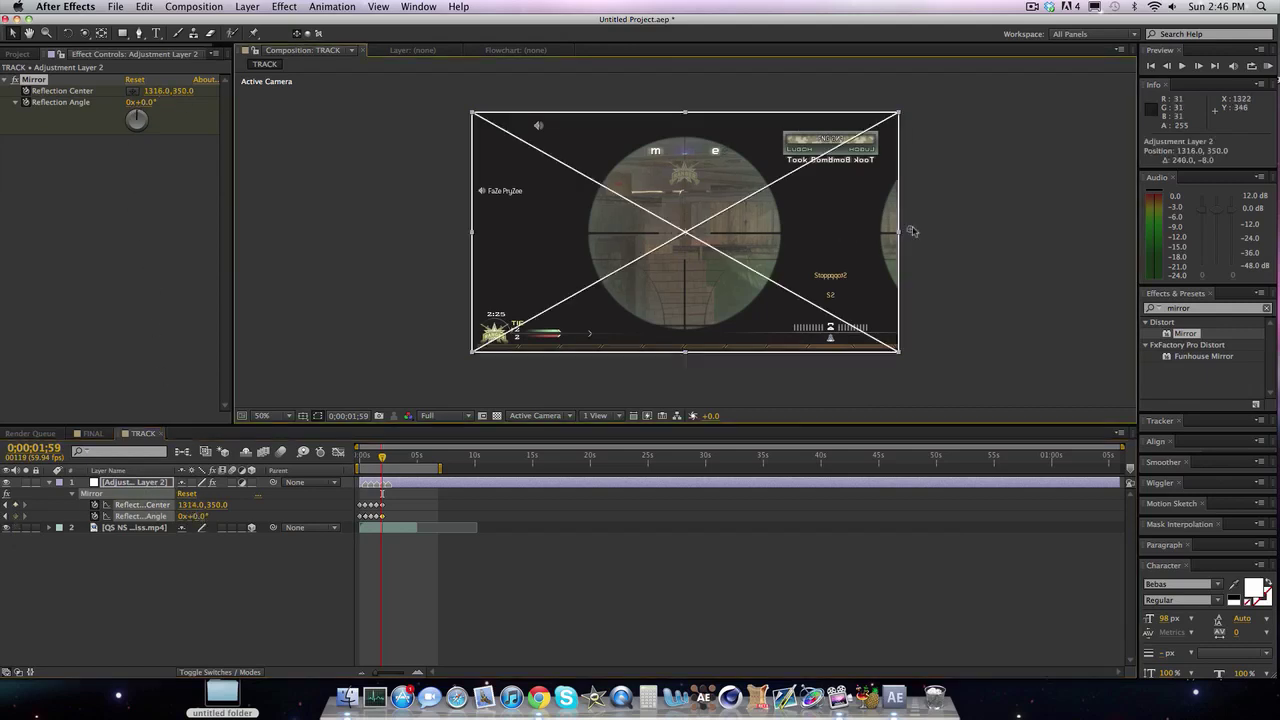
drag(911, 231, 916, 234)
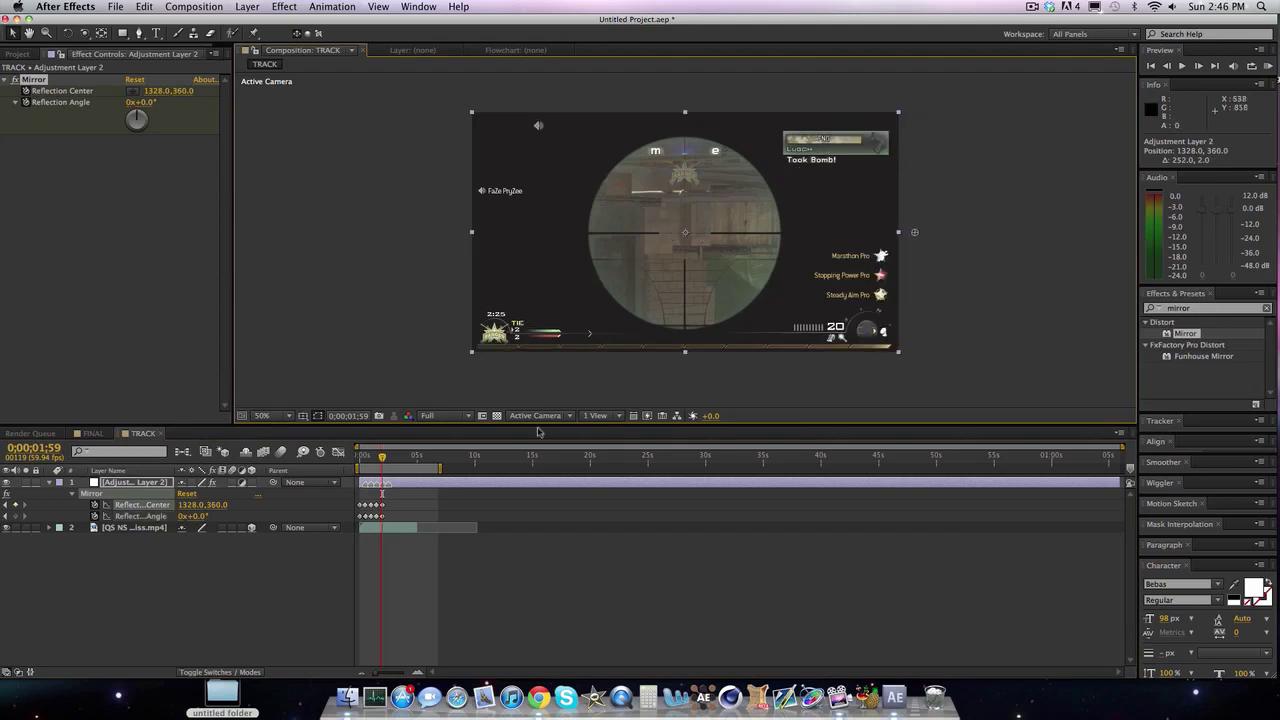
click(1267, 65)
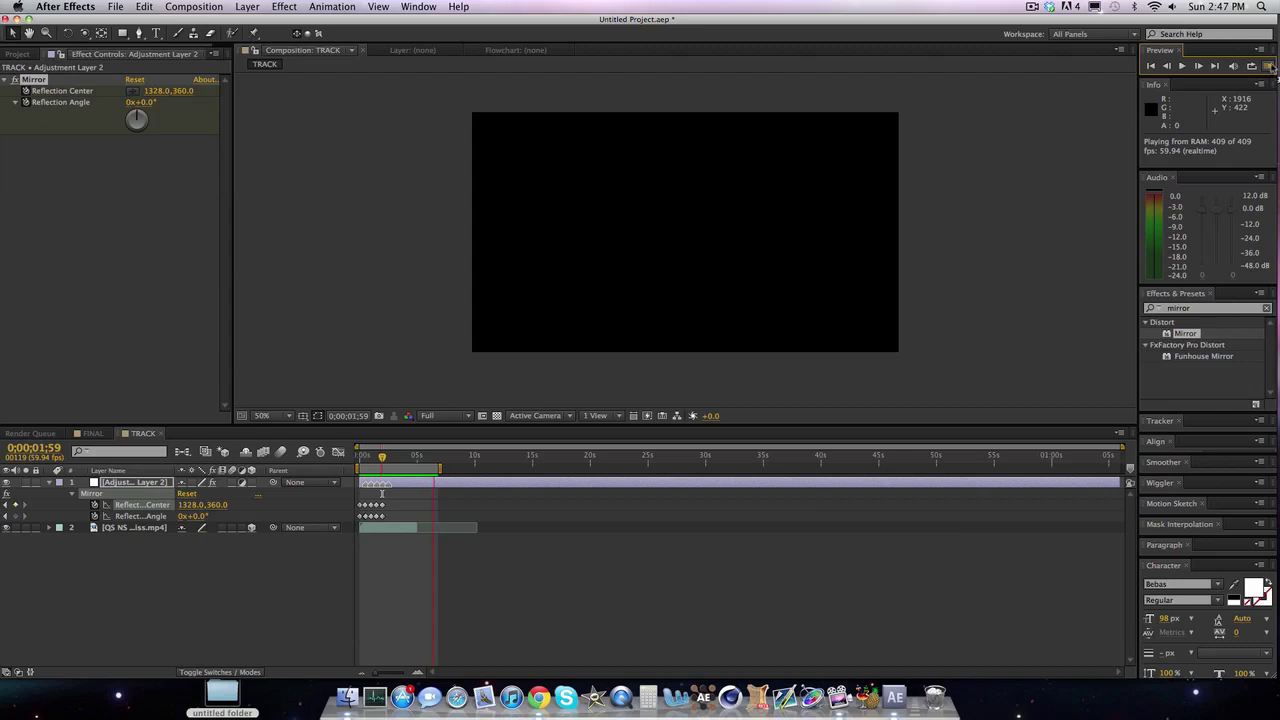
Step: Stop the RAM preview and drag the TRACK playhead back to 0;00;00;00
key(space)
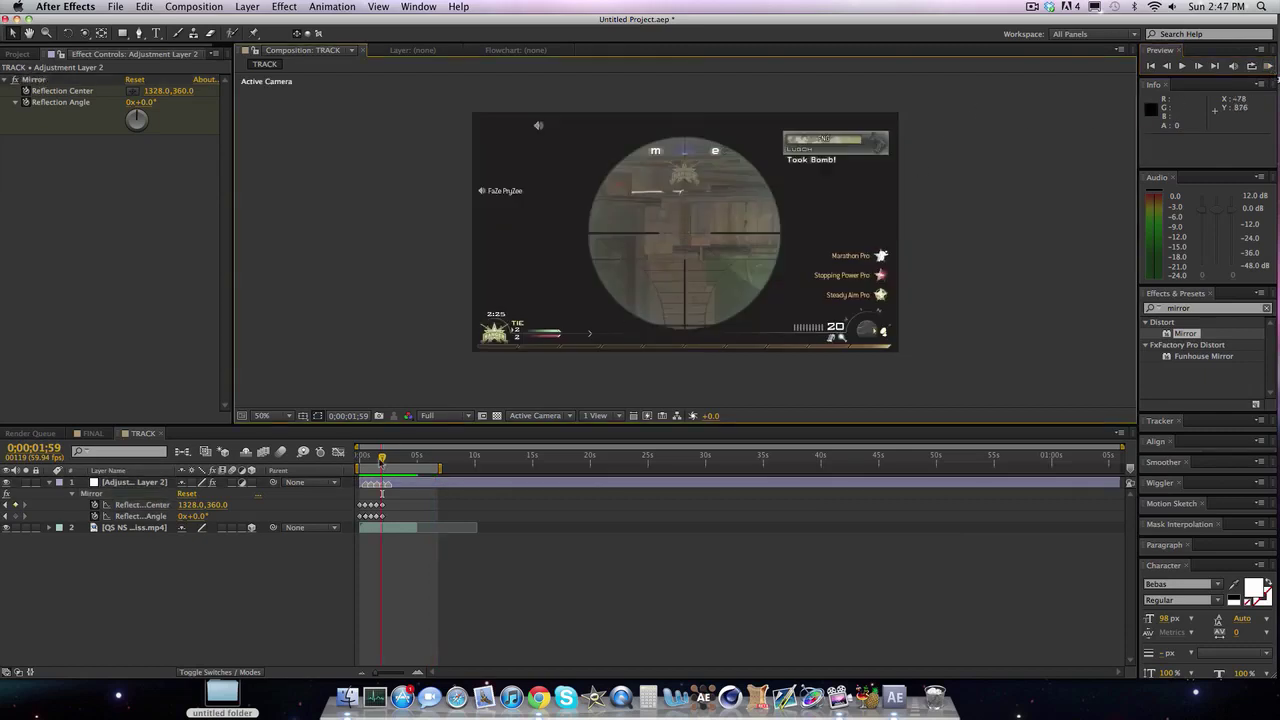
drag(381, 458, 365, 458)
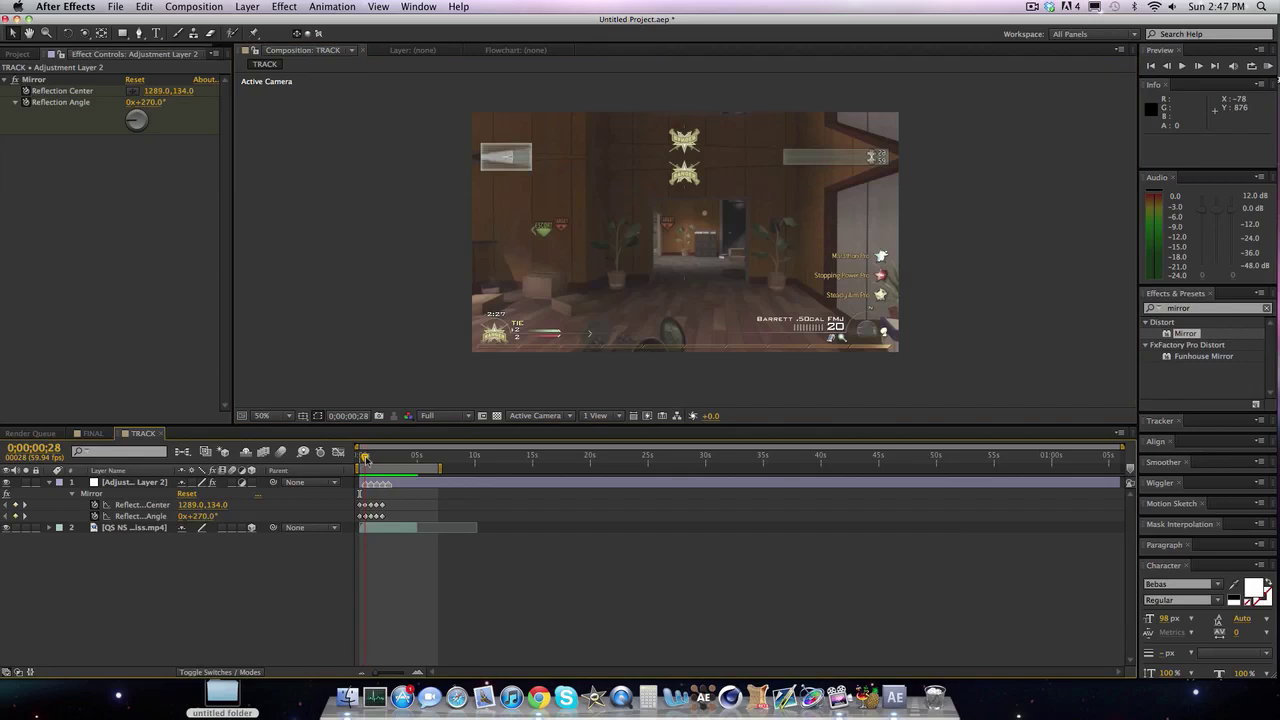
mouse_move(370, 458)
mouse_down()
mouse_move(385, 461)
mouse_move(352, 459)
mouse_up()
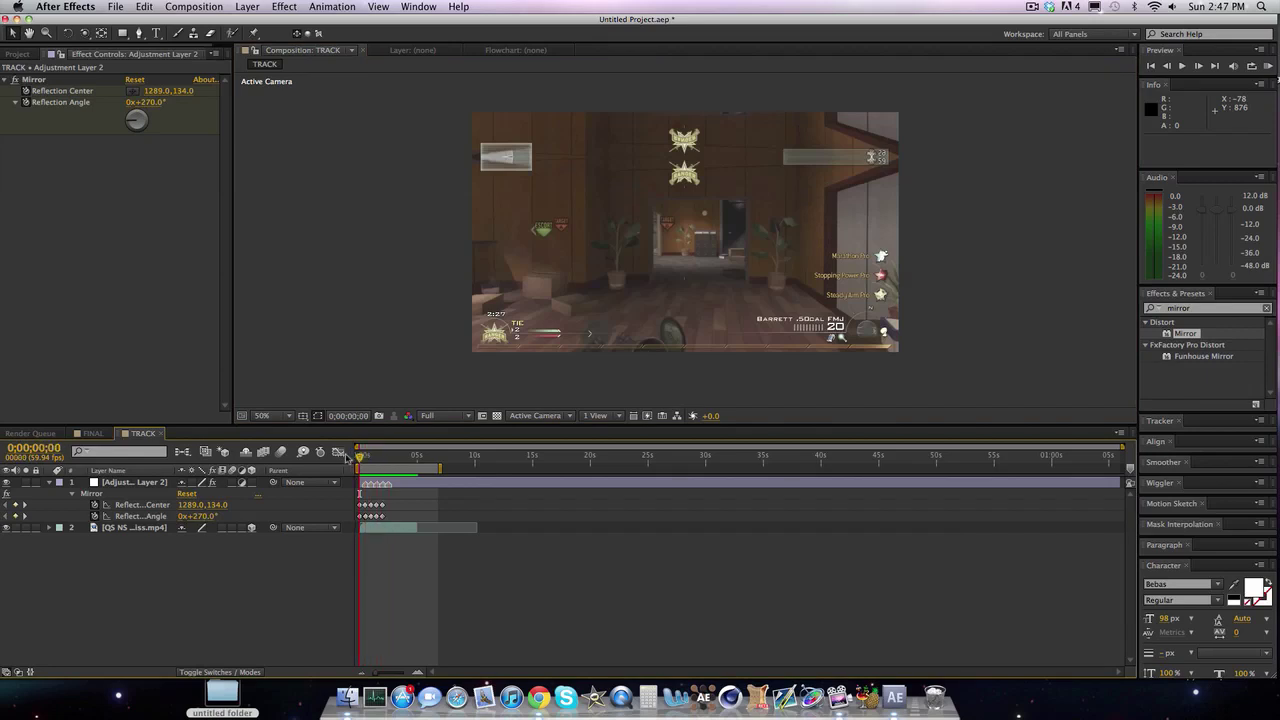